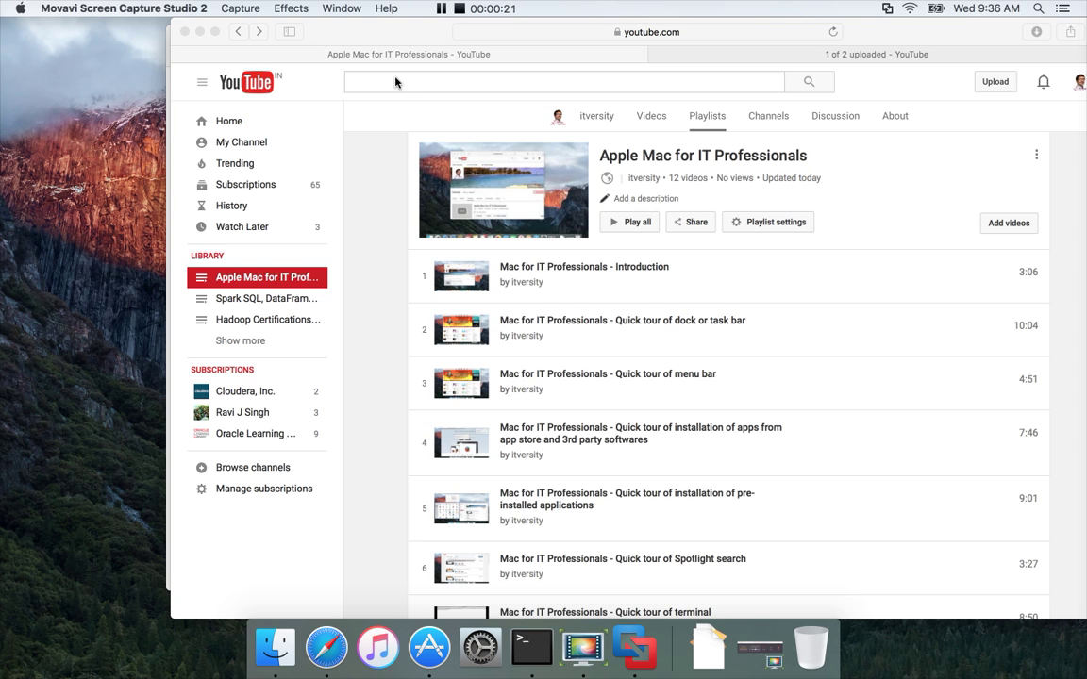
Step: Switch to Finder, enlarge its window, and look through the Downloads, Documents, Desktop and Applications folders
{"action": "left_click", "coordinate": [277, 647]}
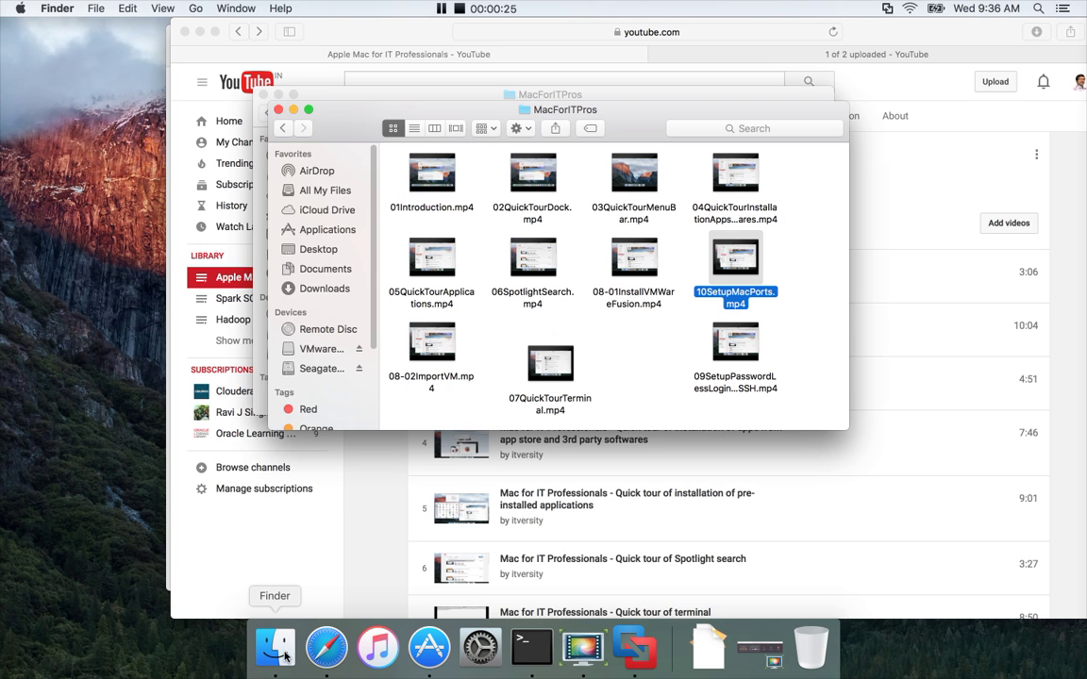
{"action": "double_click", "coordinate": [373, 113]}
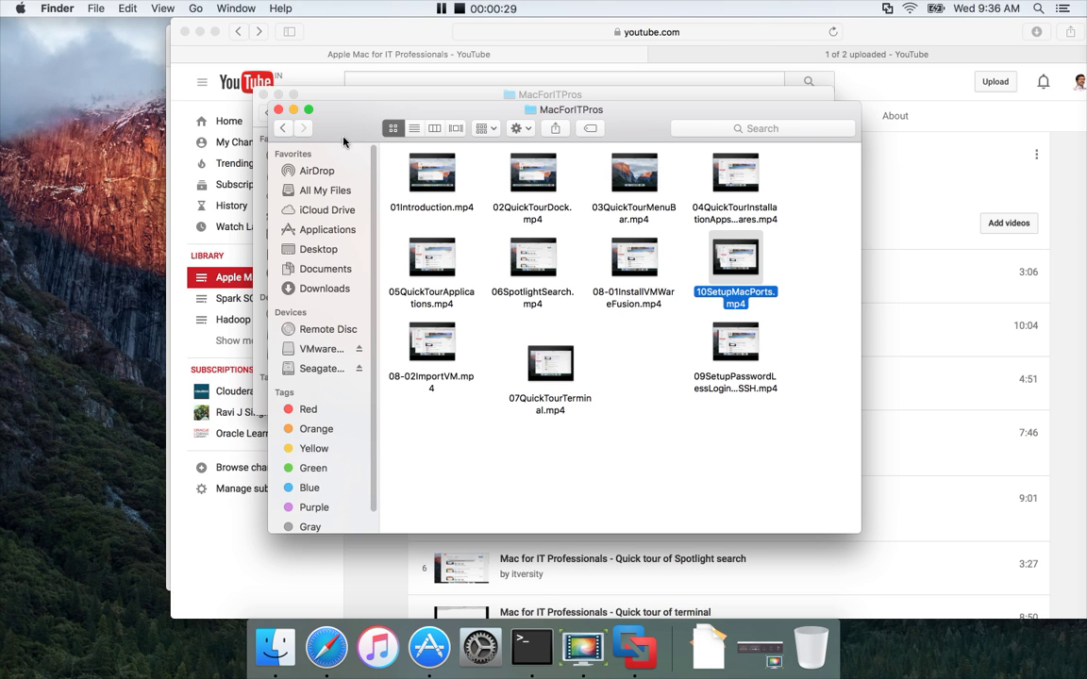
{"action": "left_click", "coordinate": [318, 289]}
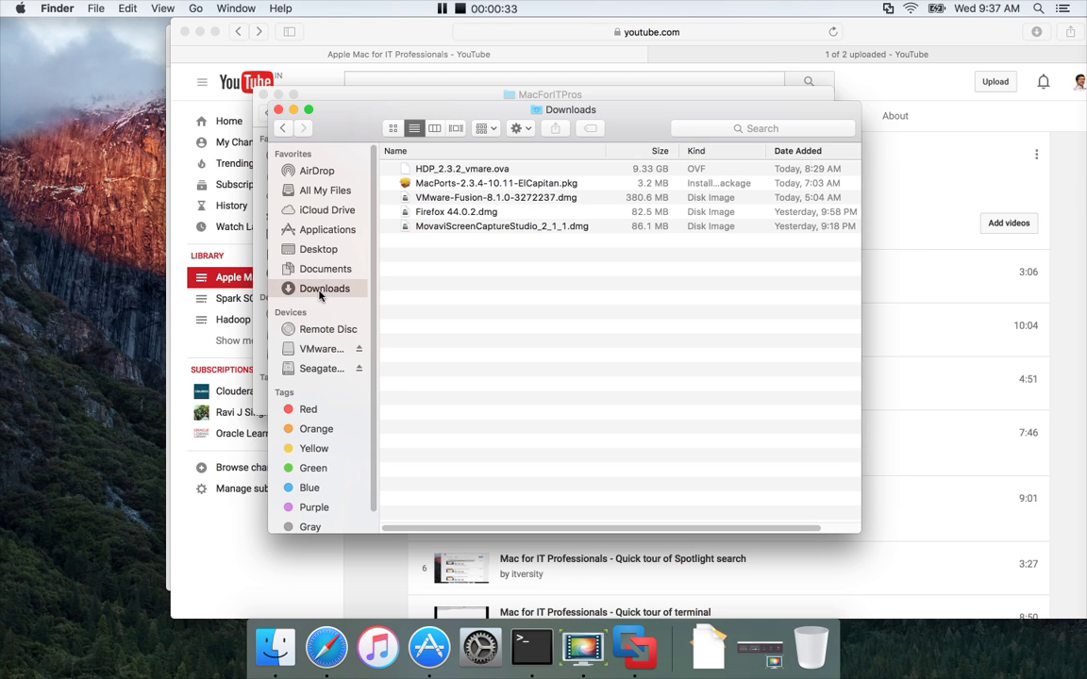
{"action": "left_click", "coordinate": [323, 269]}
{"action": "left_click", "coordinate": [318, 249]}
{"action": "left_click", "coordinate": [328, 231]}
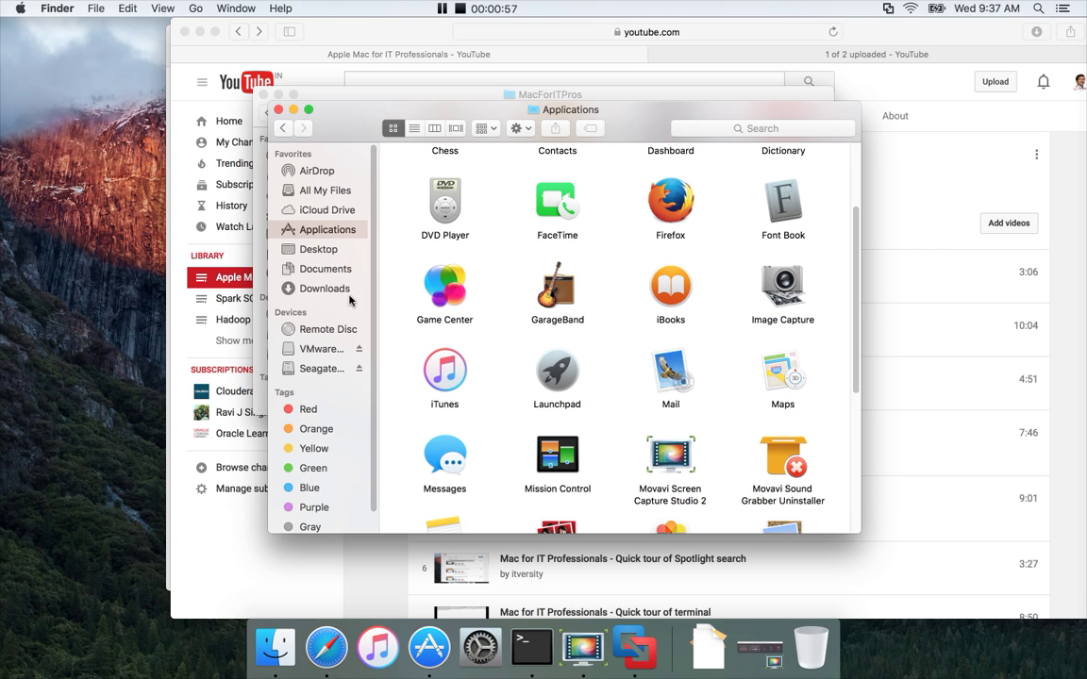
Step: Go directly to the root folder by entering the path /
{"action": "left_click", "coordinate": [198, 13]}
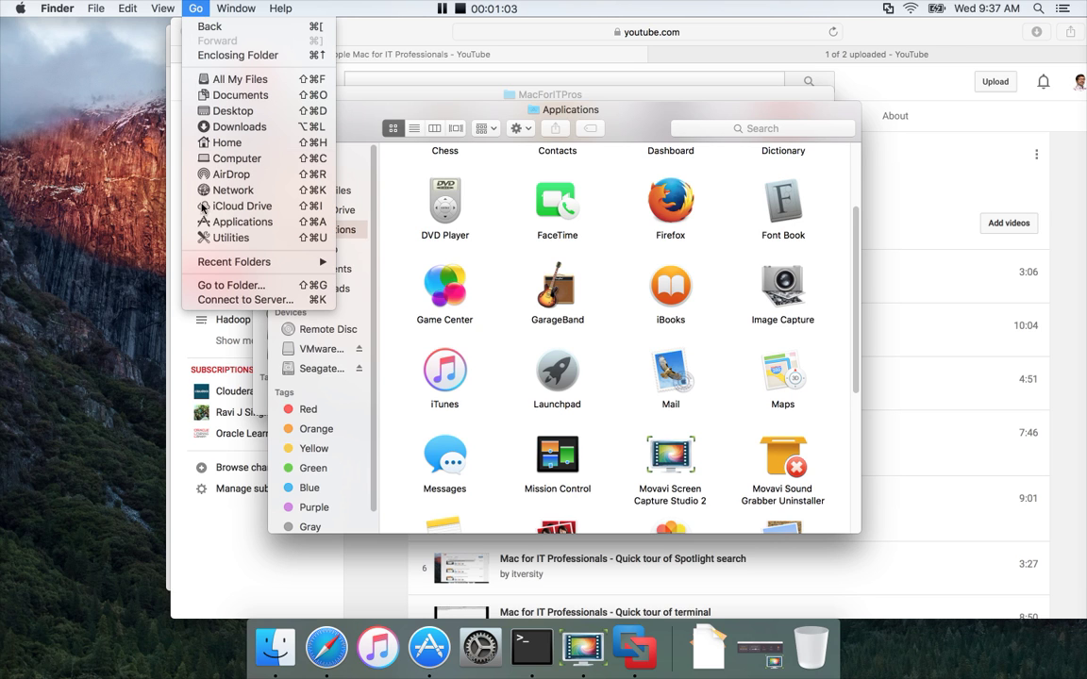
{"action": "left_click", "coordinate": [220, 286]}
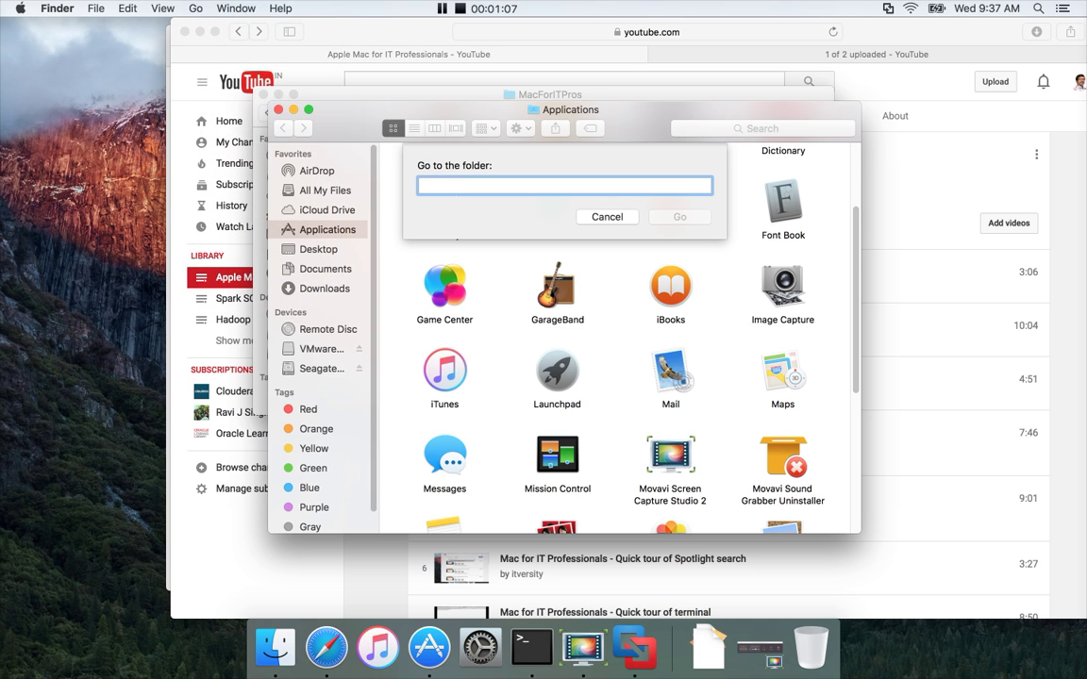
{"action": "type", "text": "/"}
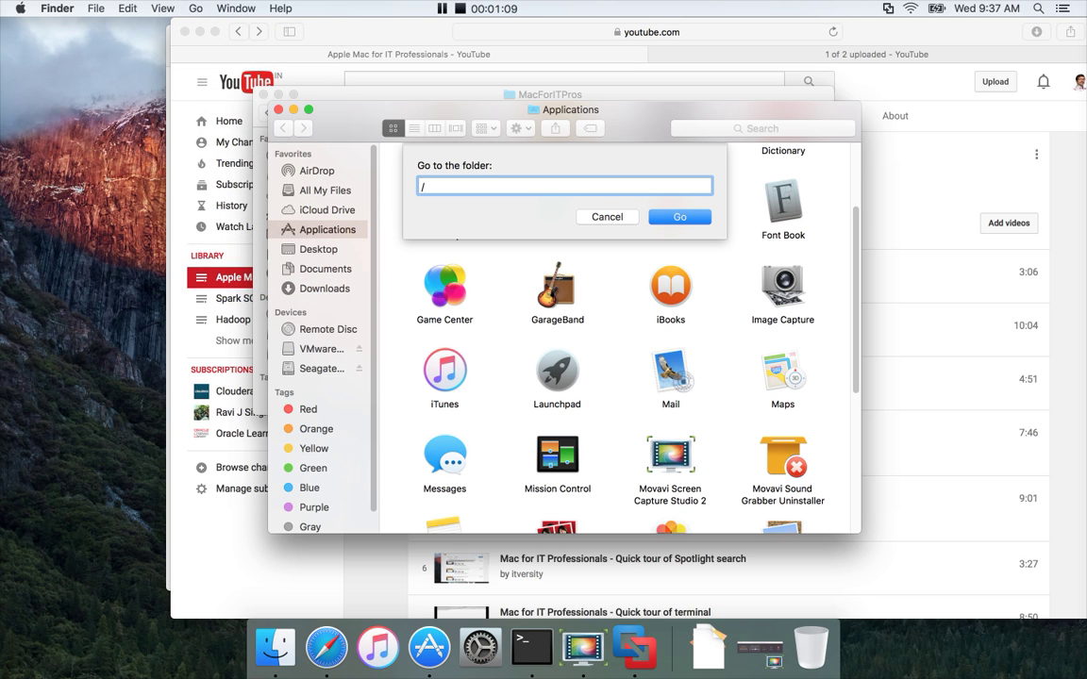
{"action": "left_click", "coordinate": [681, 218]}
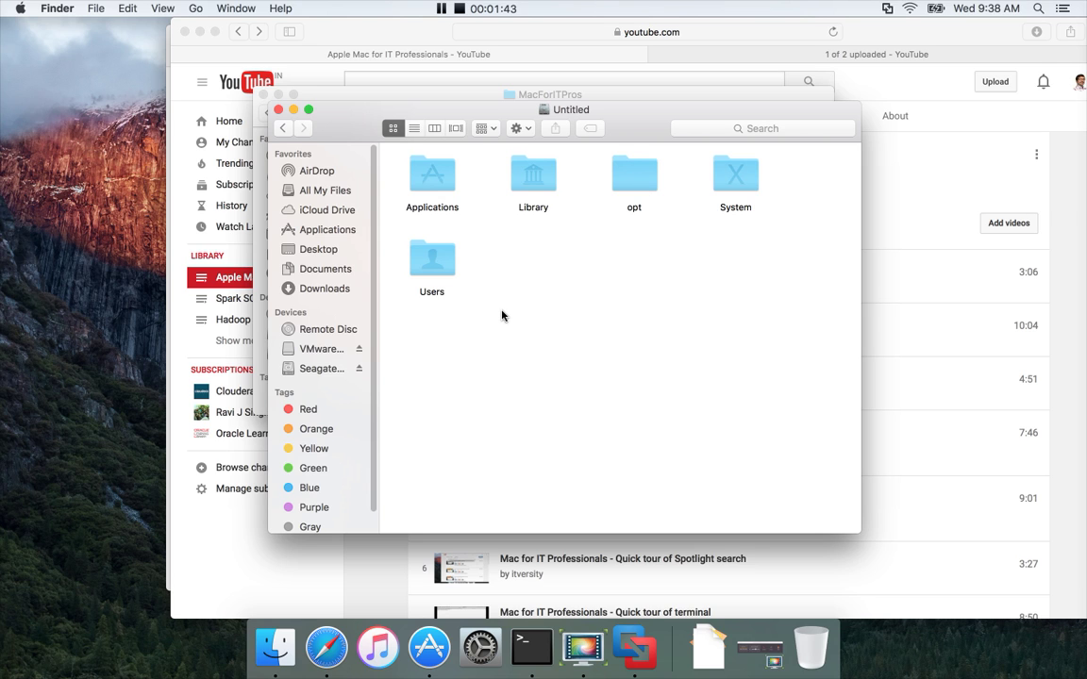
Step: Open the current user's home folder inside Users, look into its Documents folder, and return to the home folder
{"action": "double_click", "coordinate": [435, 260]}
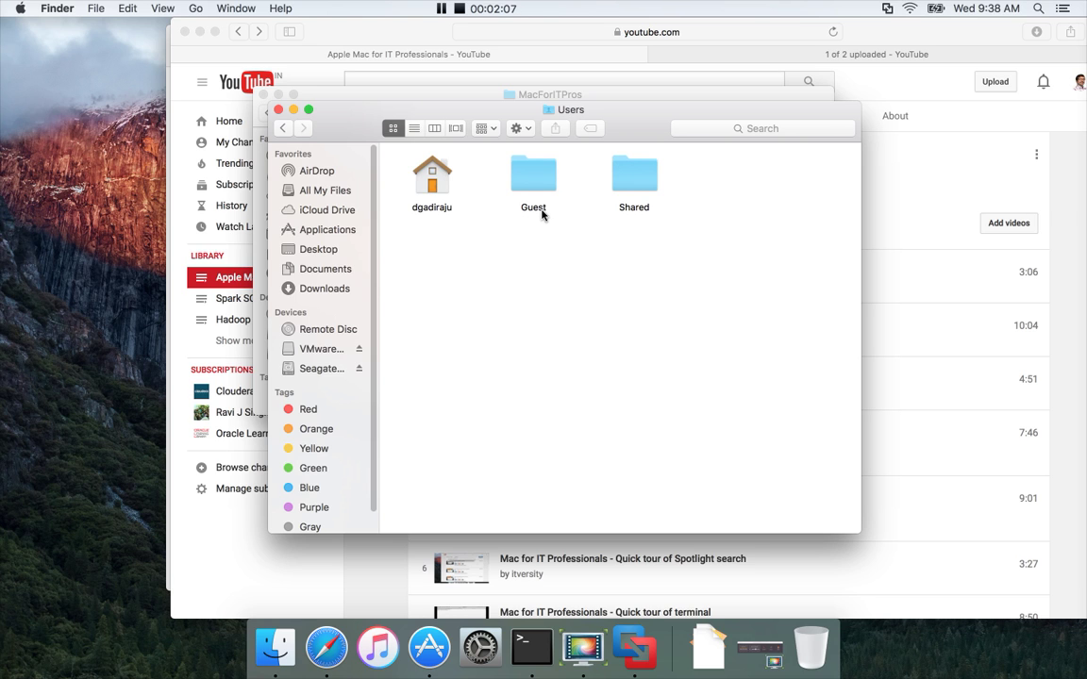
{"action": "double_click", "coordinate": [436, 189]}
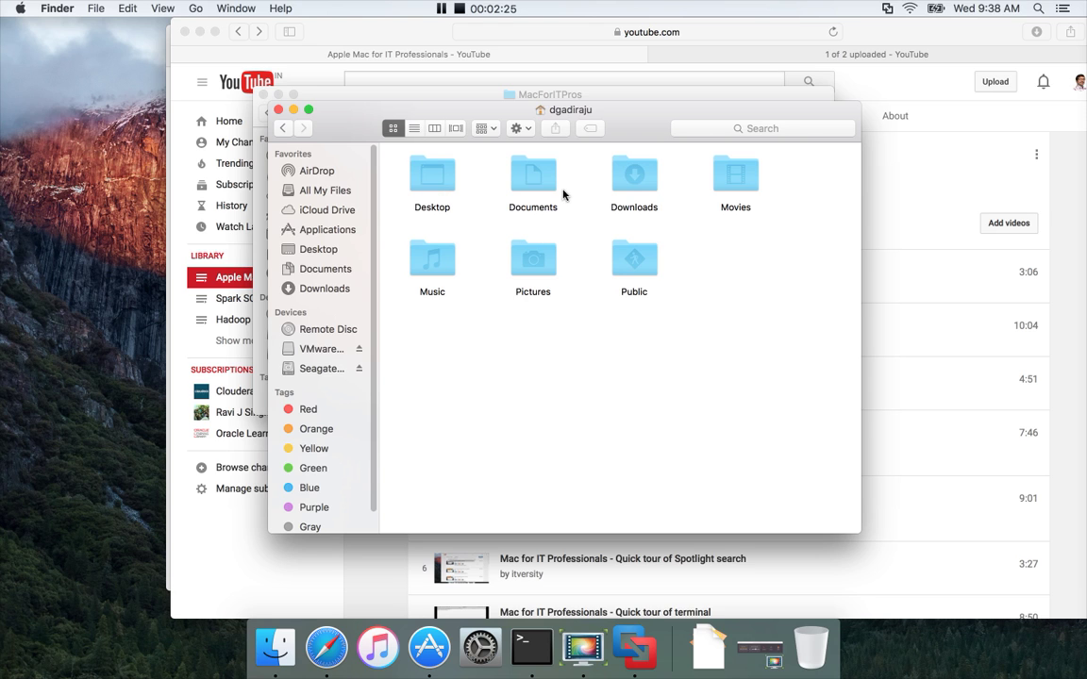
{"action": "left_click", "coordinate": [434, 193]}
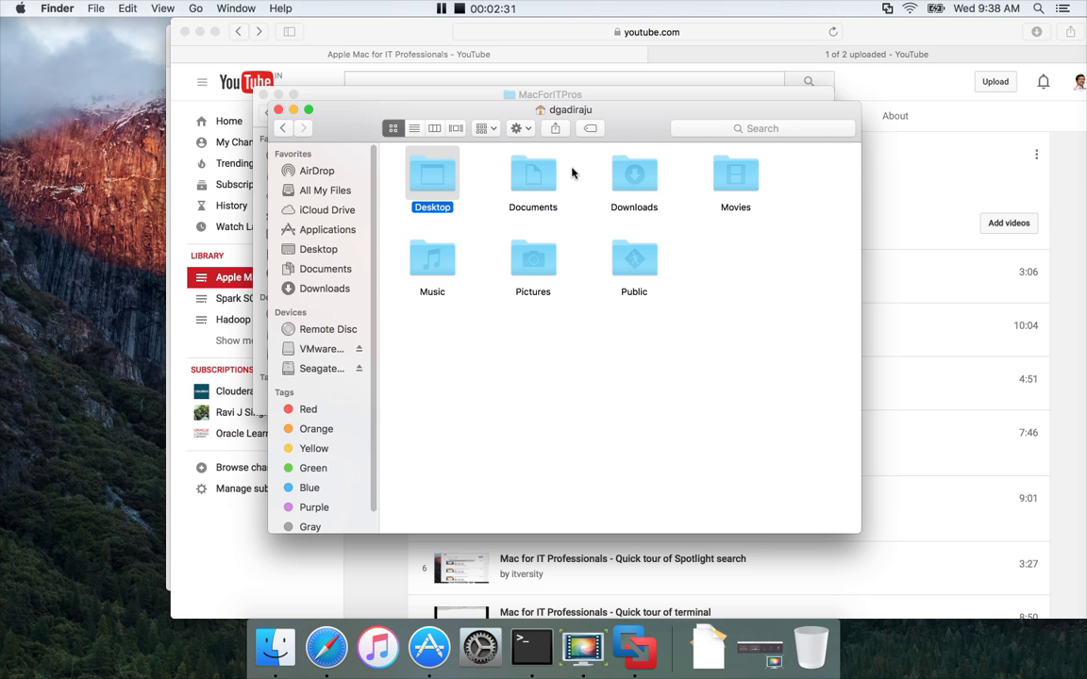
{"action": "left_click", "coordinate": [543, 185]}
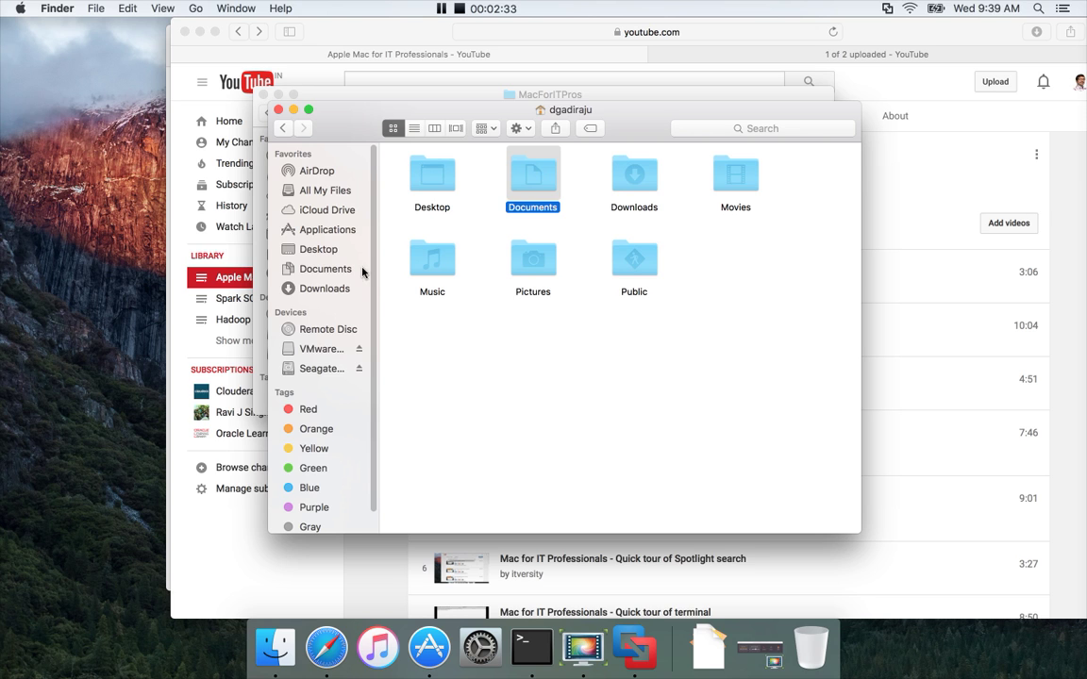
{"action": "left_click", "coordinate": [337, 273]}
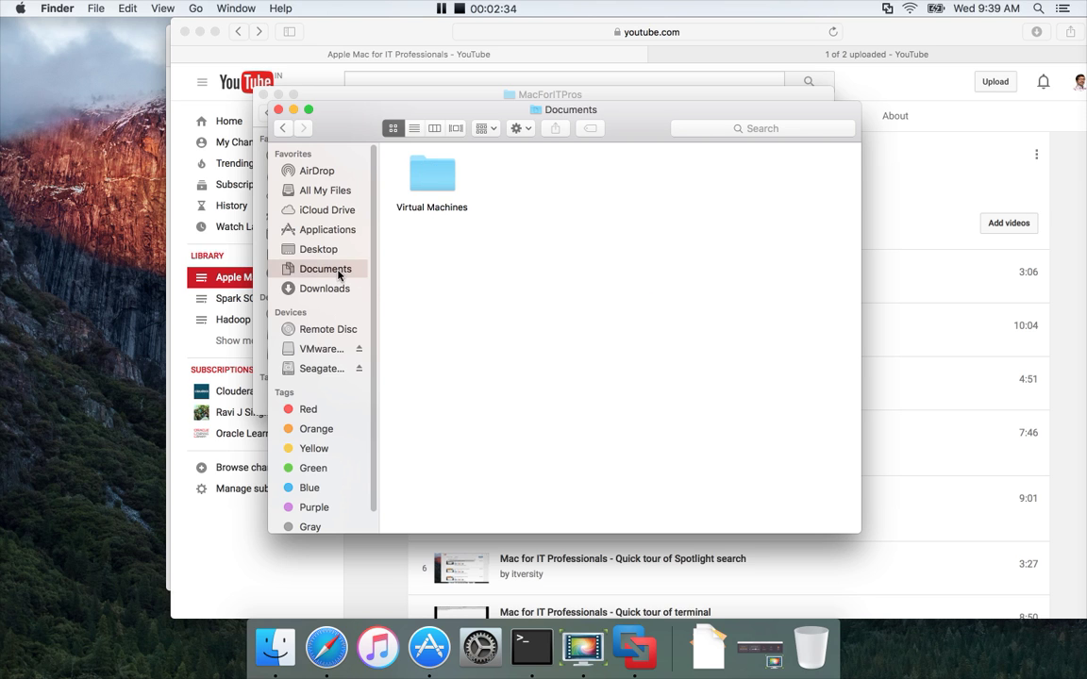
{"action": "left_click", "coordinate": [283, 128]}
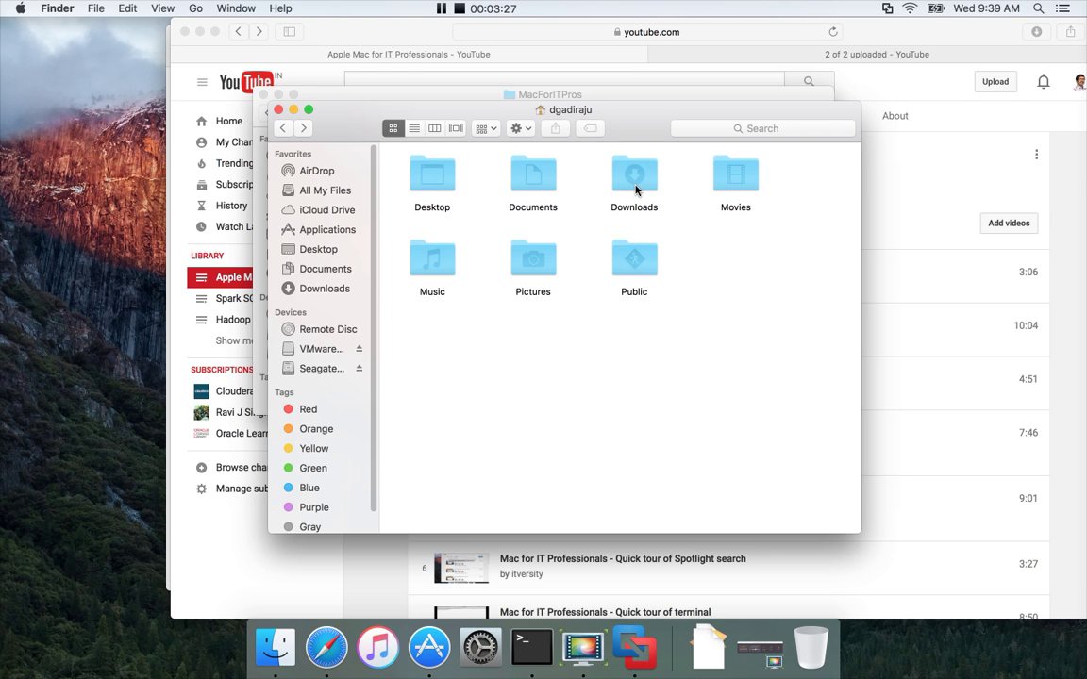
Step: Open the Movavi Screen Capture Studio folder inside Movies and view the Projects folder's information, closing it again
{"action": "double_click", "coordinate": [737, 172]}
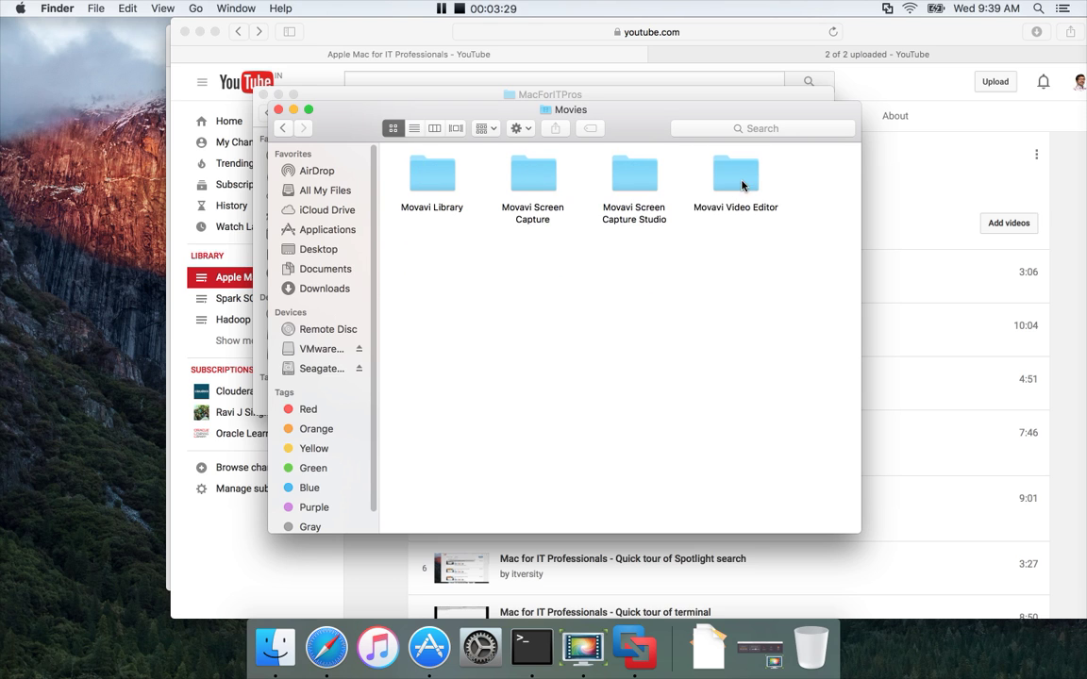
{"action": "double_click", "coordinate": [630, 188]}
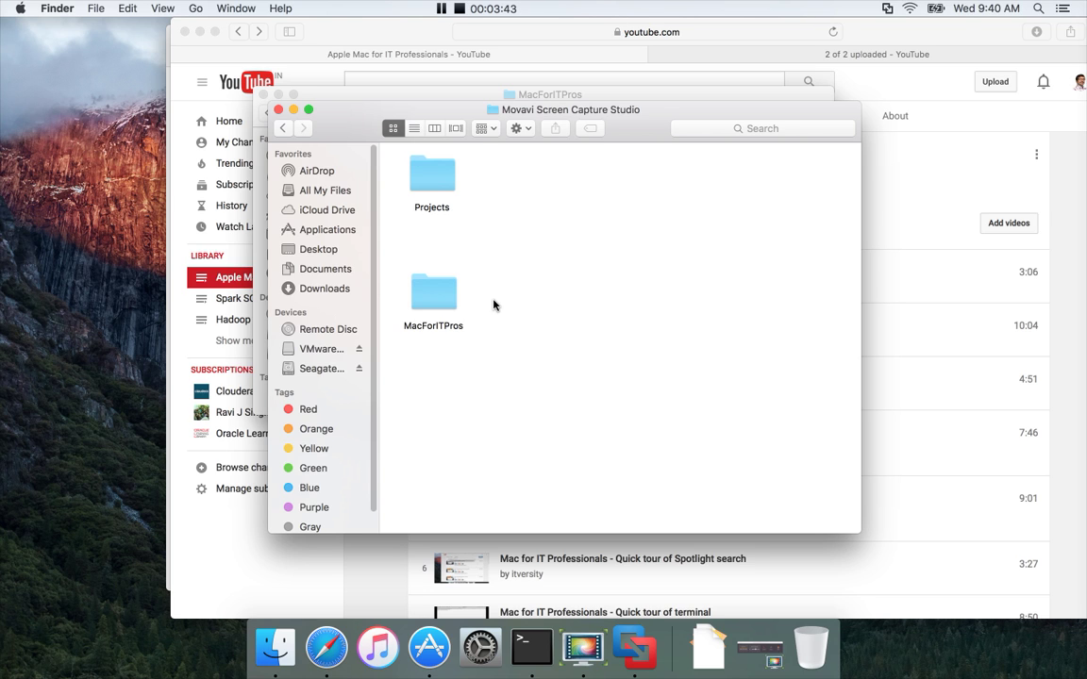
{"action": "right_click", "coordinate": [439, 182]}
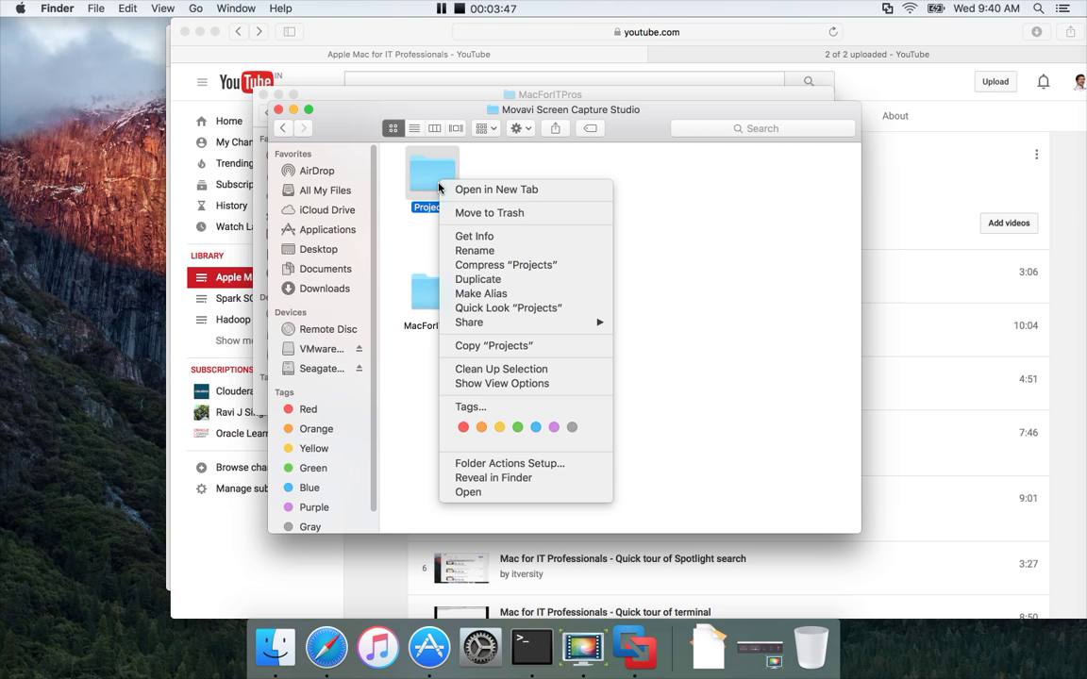
{"action": "left_click", "coordinate": [491, 237]}
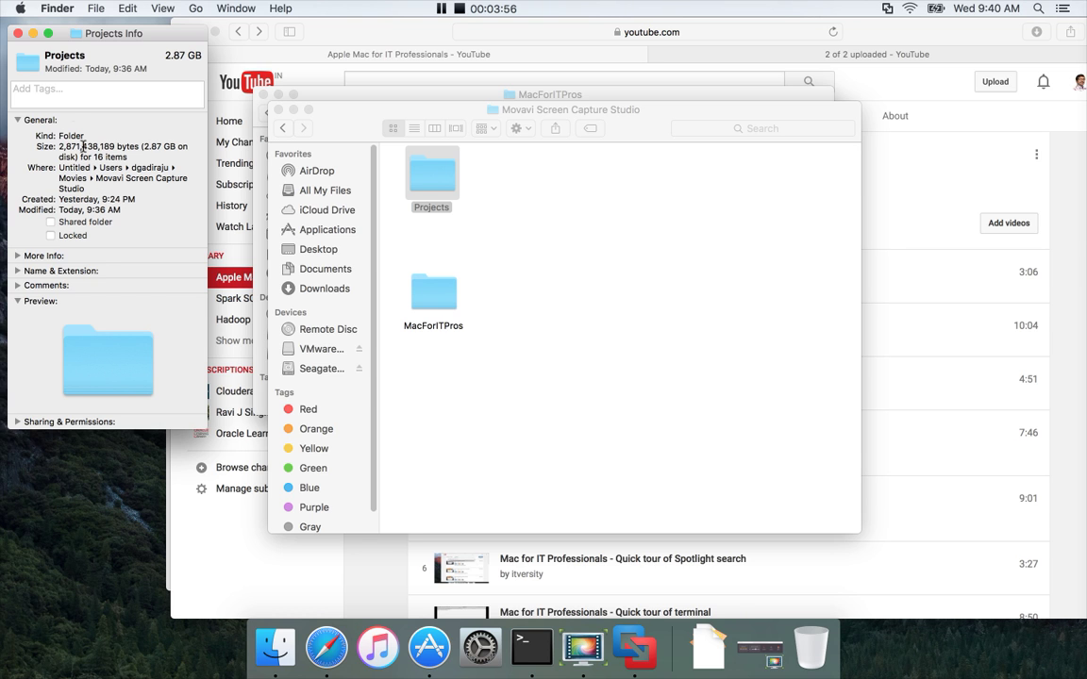
{"action": "left_click", "coordinate": [17, 33]}
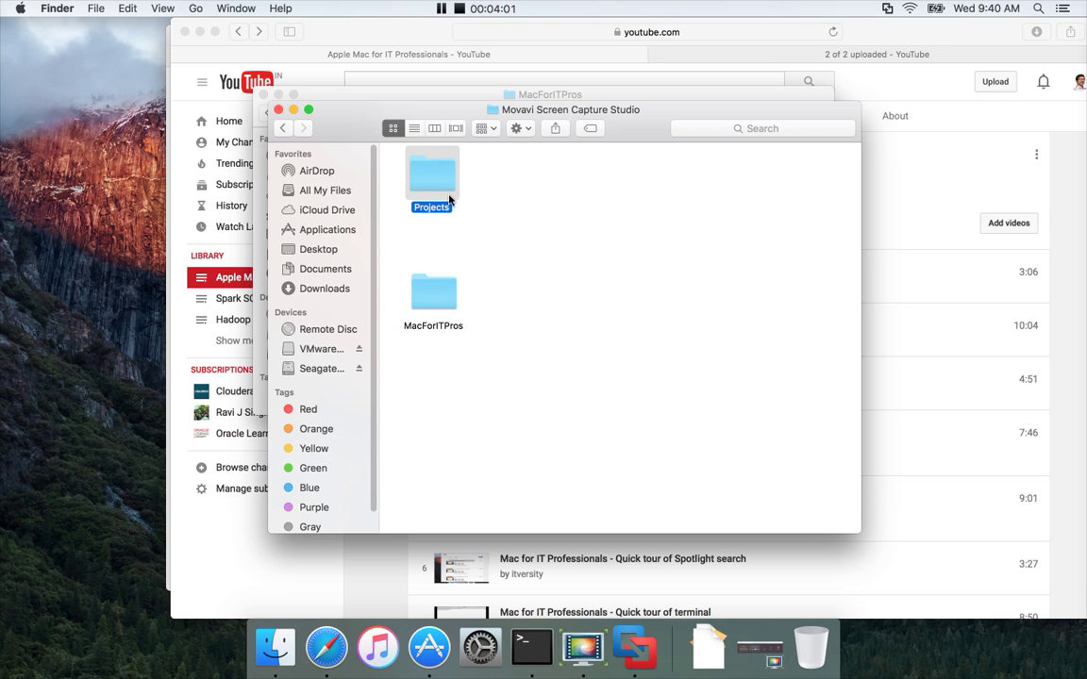
Step: Show the folder contents as a list in a wider window and open the MacForITPros folder
{"action": "left_click", "coordinate": [414, 129]}
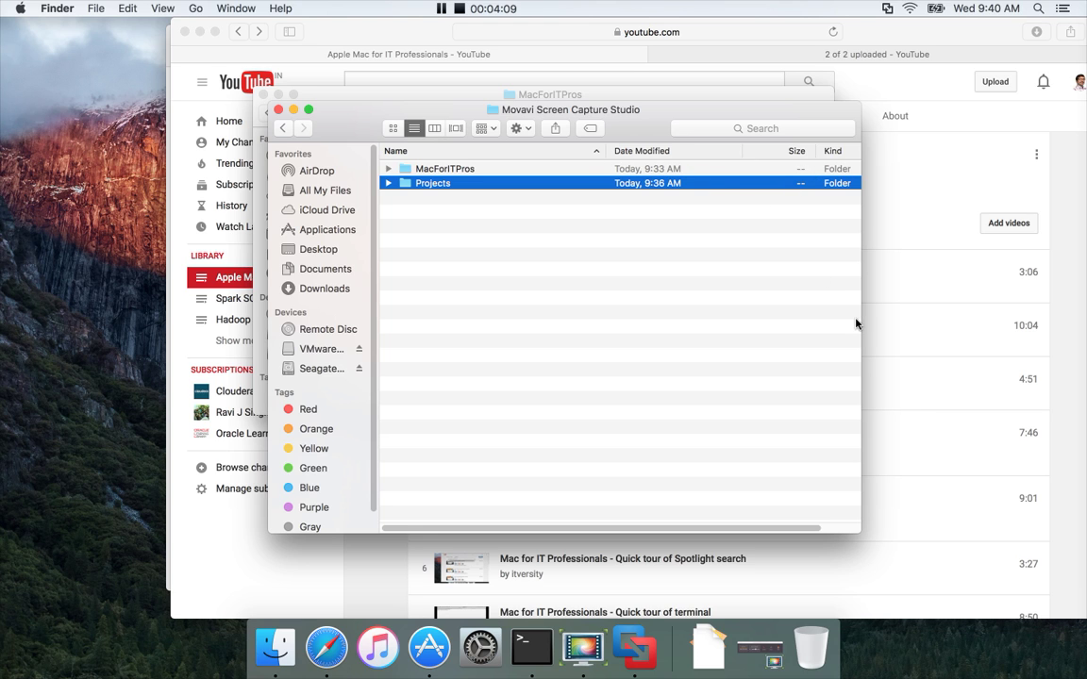
{"action": "left_click_drag", "start_coordinate": [860, 320], "coordinate": [934, 331]}
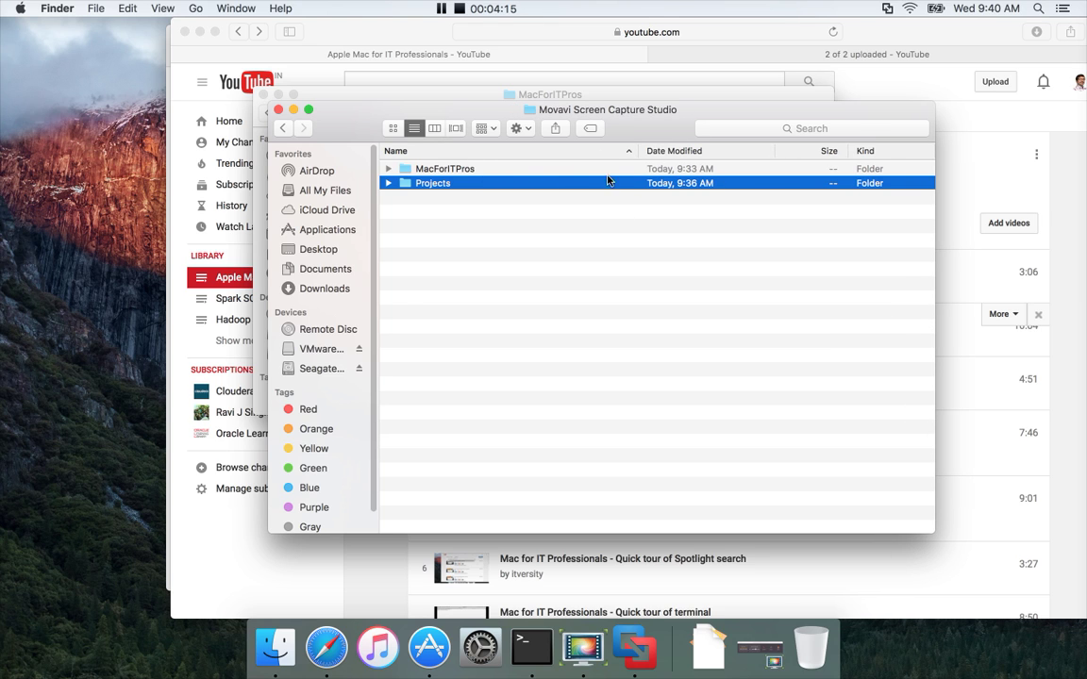
{"action": "double_click", "coordinate": [472, 169]}
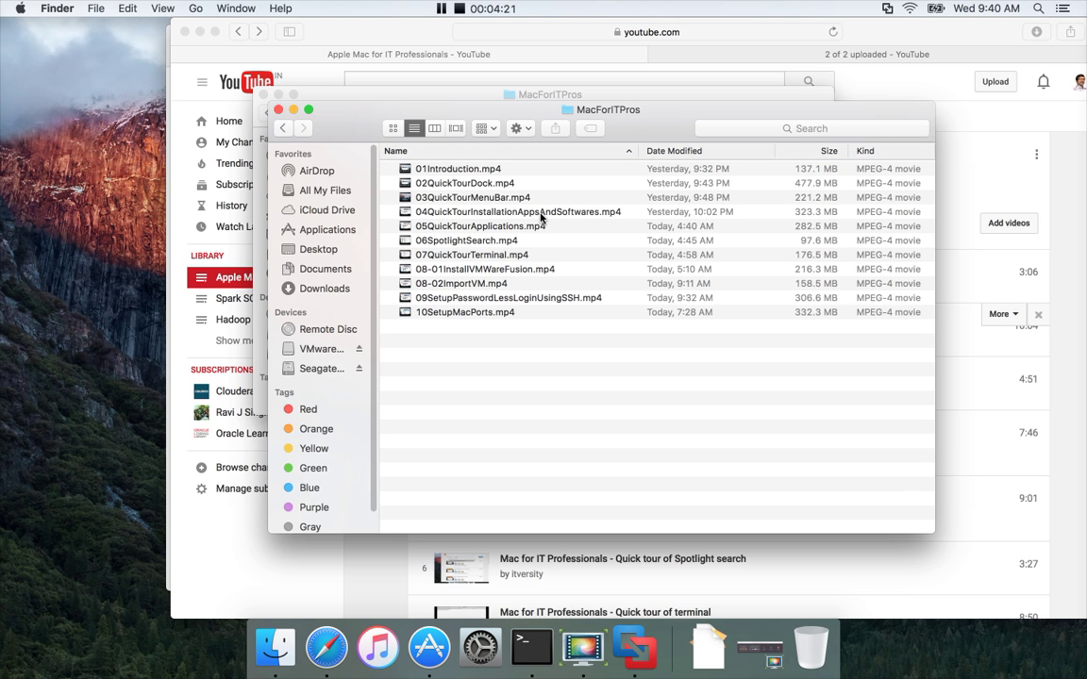
Step: Compare the column and list views of MacForITPros, ending in columns that show the parent folders back to the drives
{"action": "left_click", "coordinate": [435, 129]}
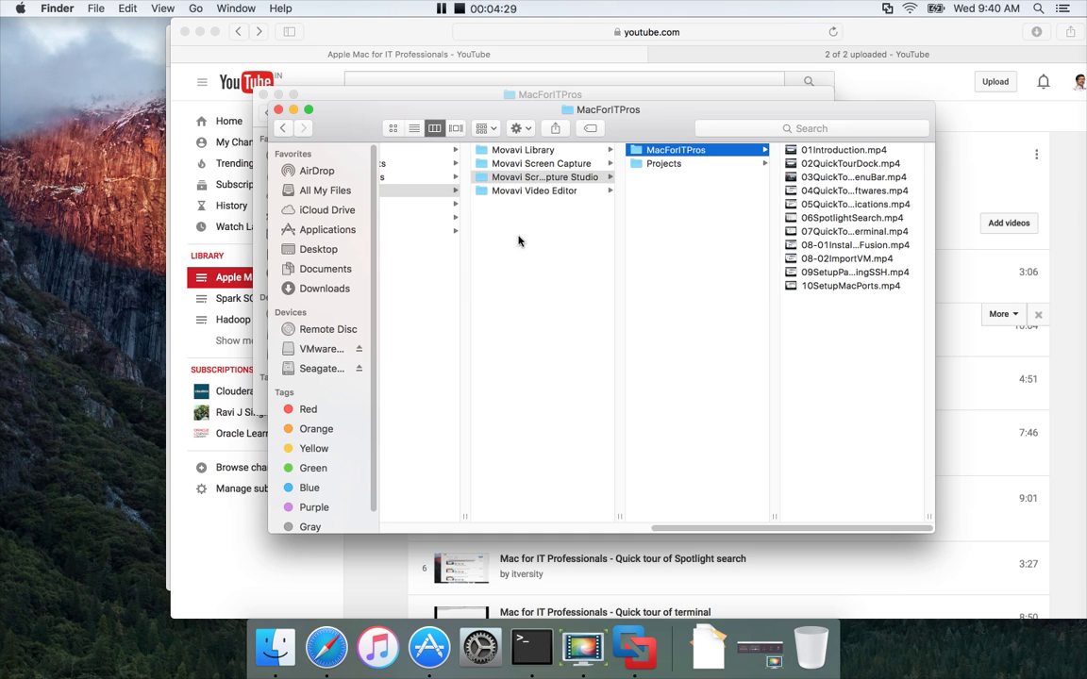
{"action": "scroll", "coordinate": [480, 271], "scroll_direction": "left", "scroll_amount": 5}
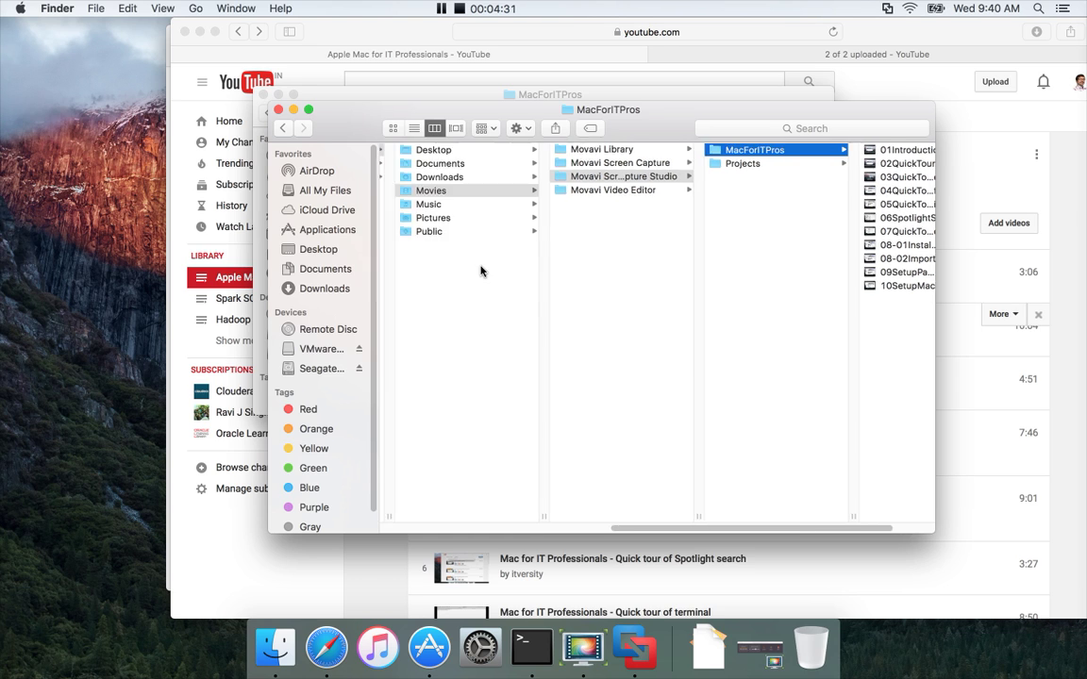
{"action": "scroll", "coordinate": [480, 271], "scroll_direction": "right", "scroll_amount": 5}
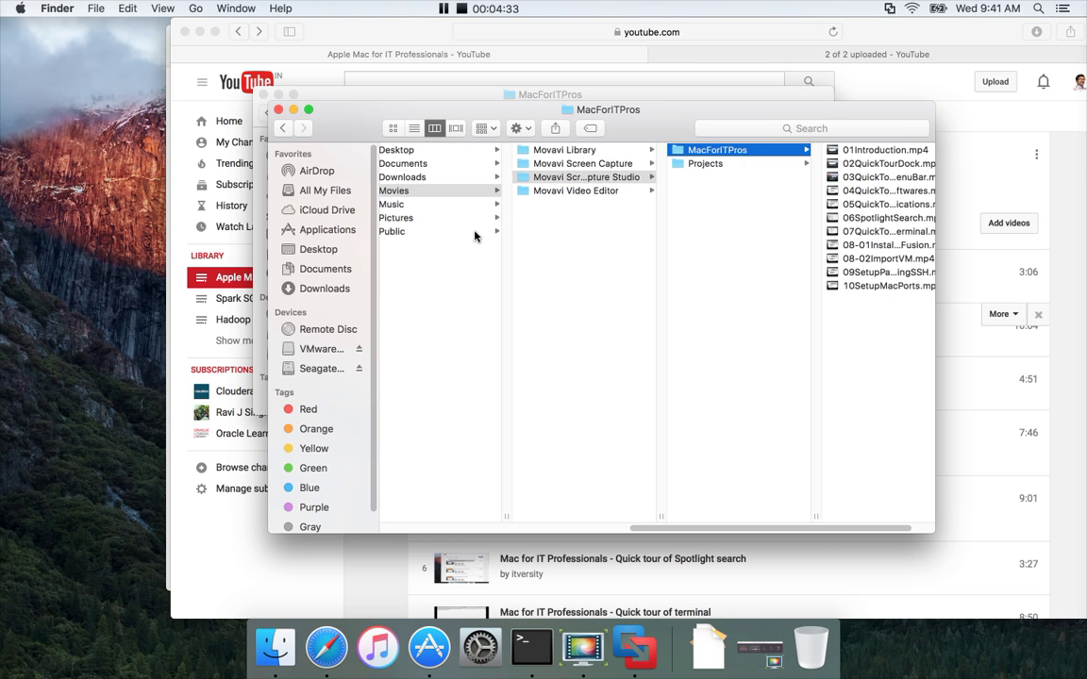
{"action": "left_click", "coordinate": [414, 130]}
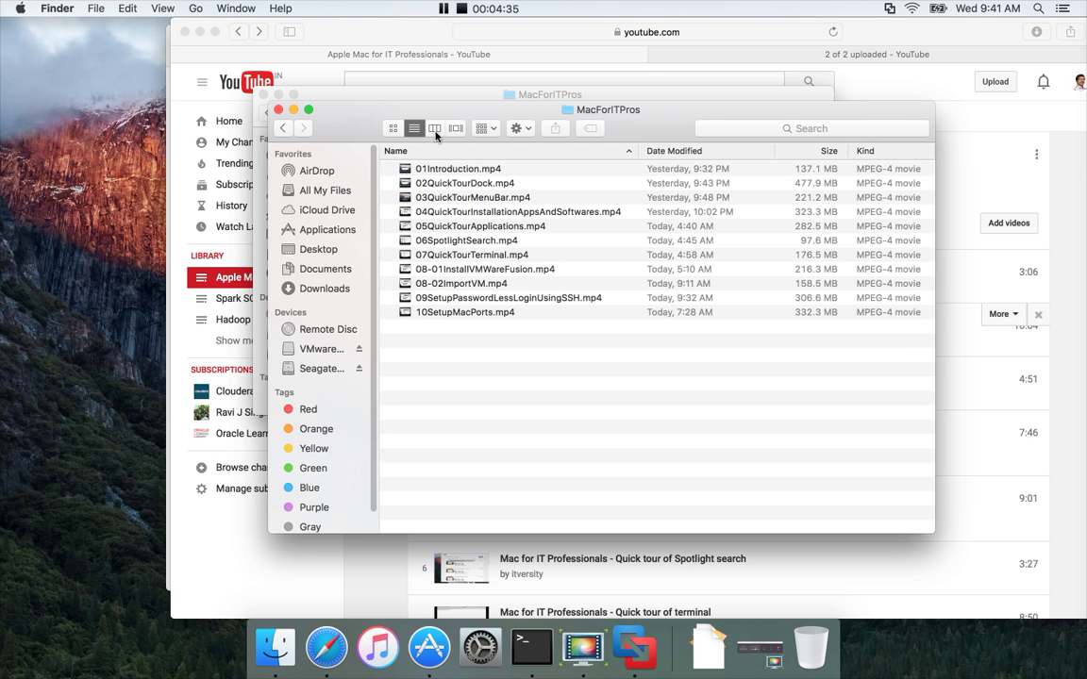
{"action": "left_click", "coordinate": [434, 128]}
{"action": "scroll", "coordinate": [508, 235], "scroll_direction": "left", "scroll_amount": 8}
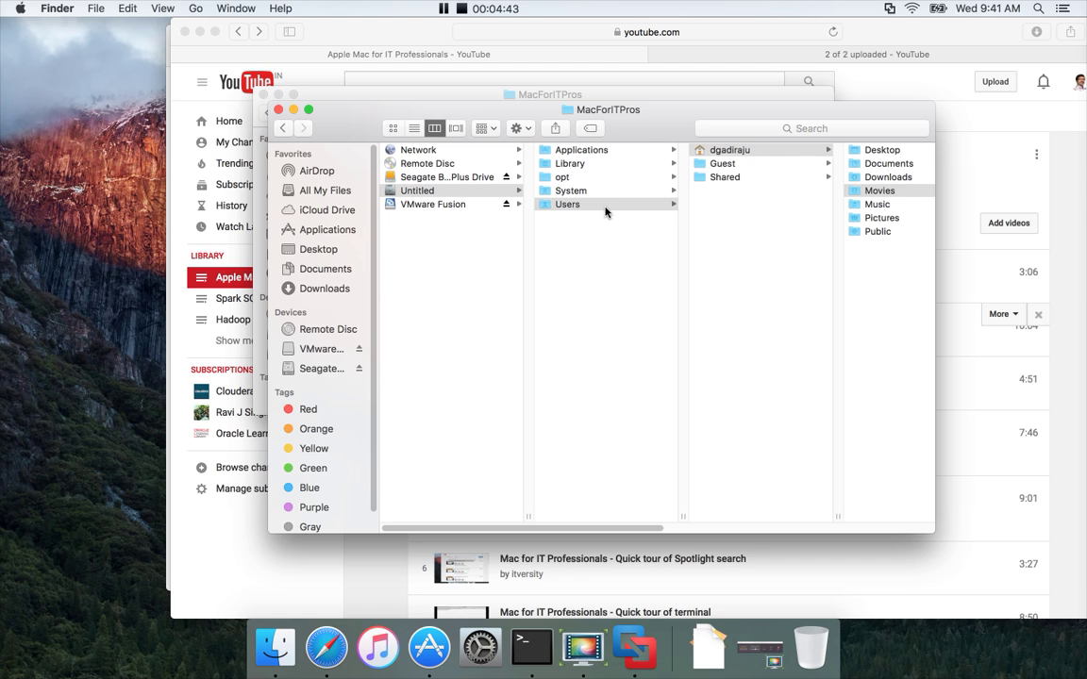
Step: Navigate through the columns from the home folder to Movies, Movavi Screen Capture Studio and MacForITPros
{"action": "scroll", "coordinate": [607, 212], "scroll_direction": "right", "scroll_amount": 3}
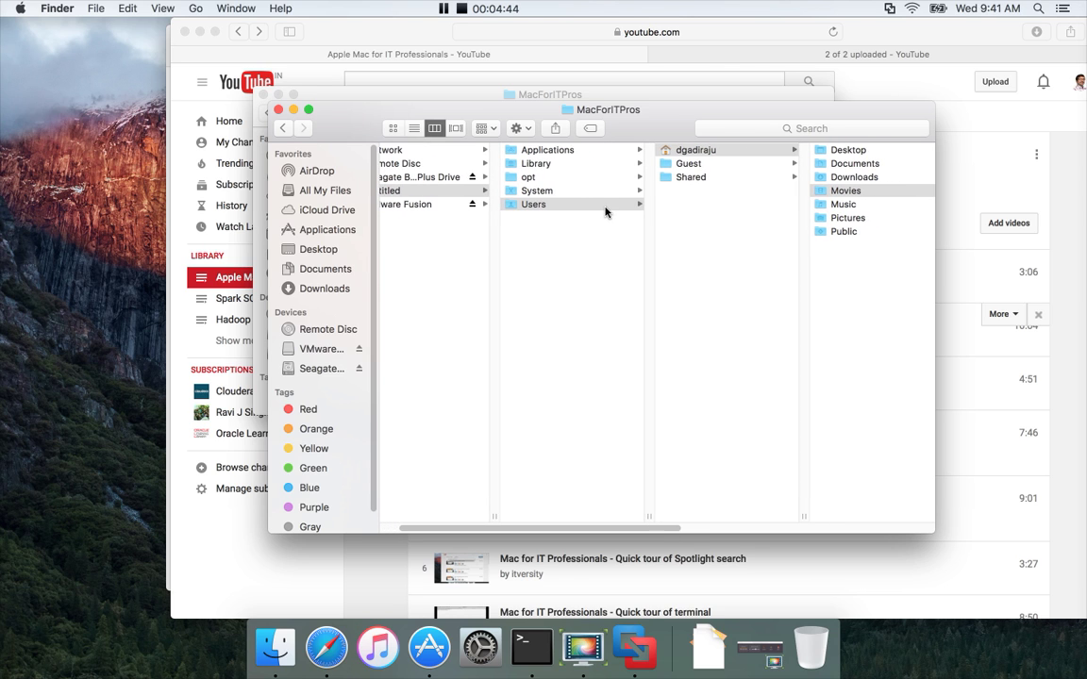
{"action": "left_click", "coordinate": [704, 153]}
{"action": "left_click", "coordinate": [817, 192]}
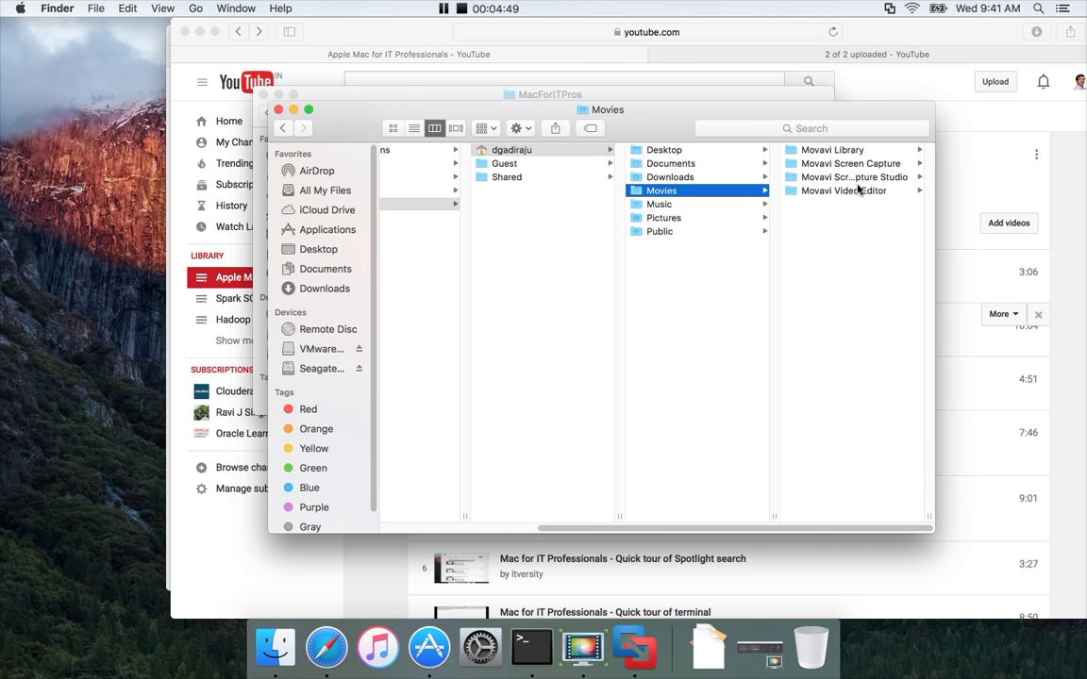
{"action": "left_click", "coordinate": [854, 179]}
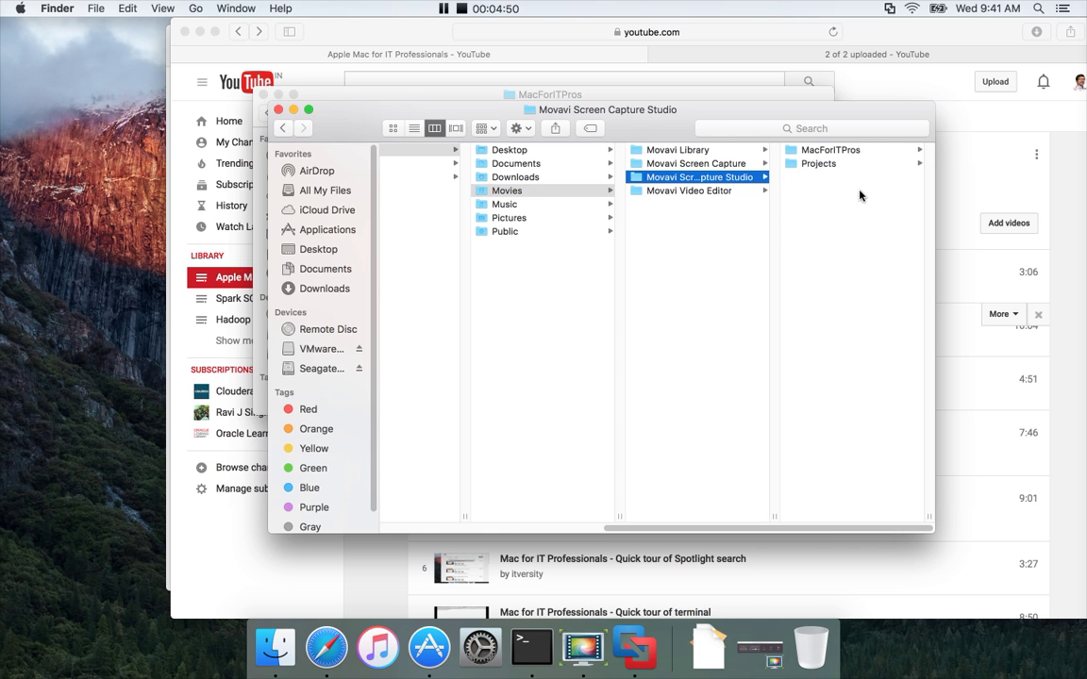
{"action": "left_click", "coordinate": [828, 151]}
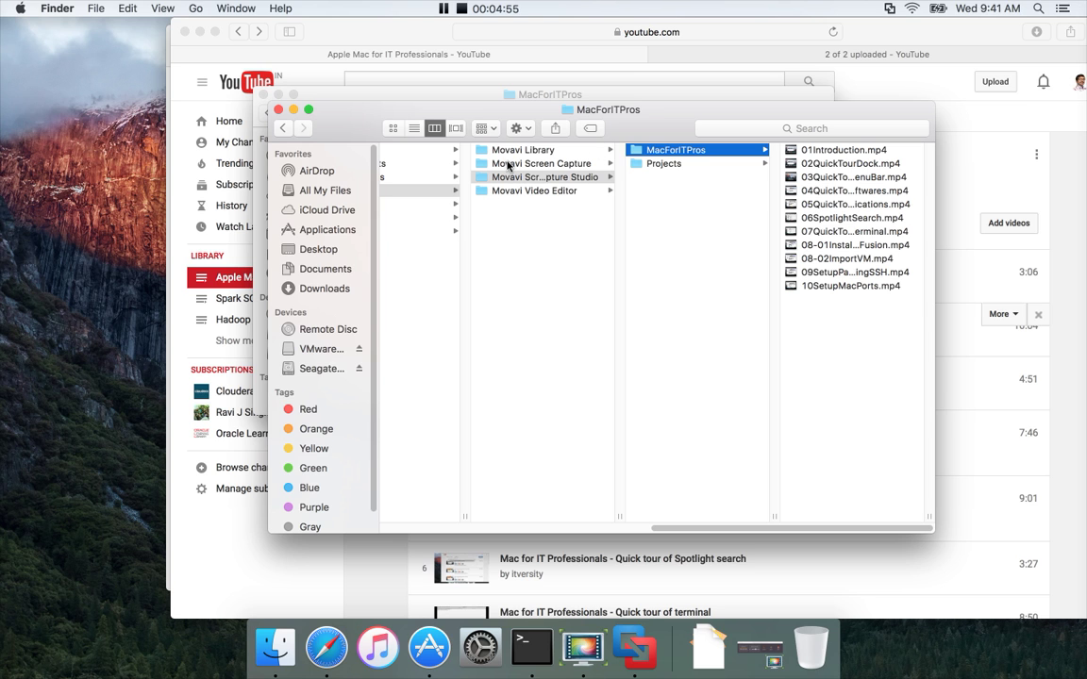
Step: Show MacForITPros in Cover Flow view and flip through the video previews to 03QuickTourMenuBar.mp4
{"action": "left_click", "coordinate": [457, 130]}
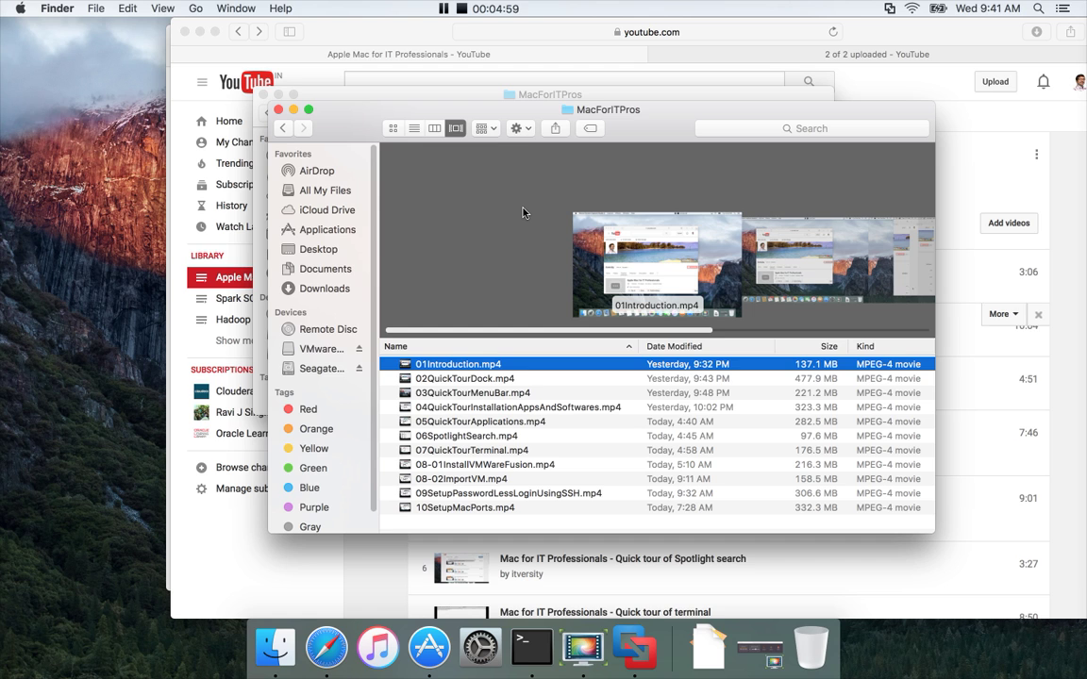
{"action": "mouse_move", "coordinate": [651, 264]}
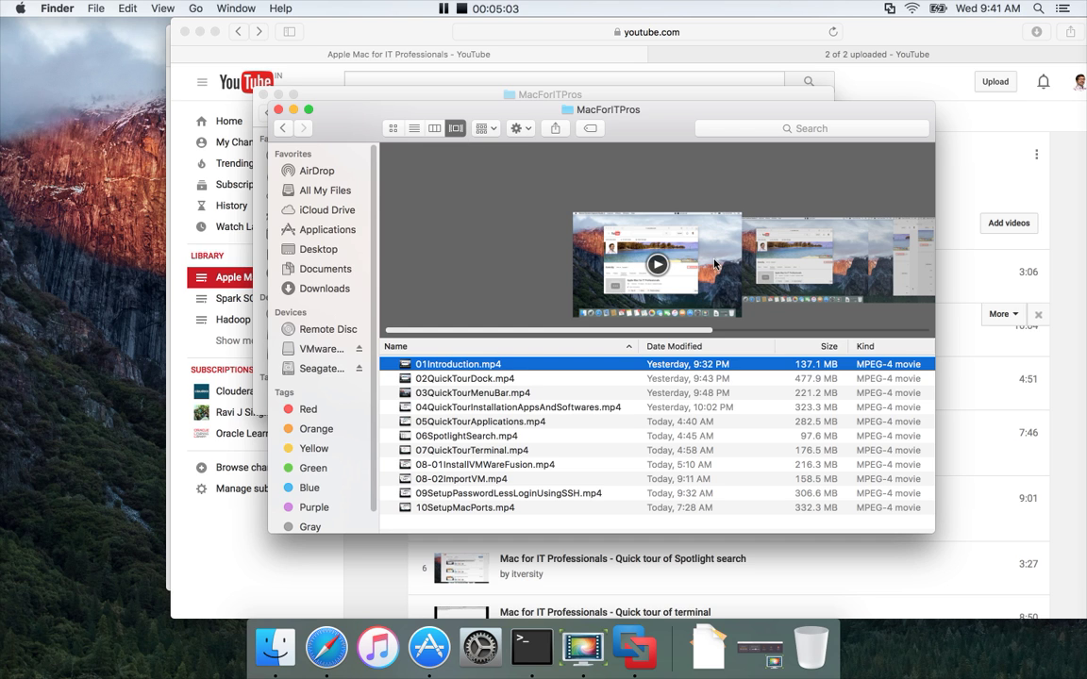
{"action": "scroll", "coordinate": [714, 264], "scroll_direction": "right", "scroll_amount": 9}
{"action": "scroll", "coordinate": [714, 264], "scroll_direction": "left", "scroll_amount": 3}
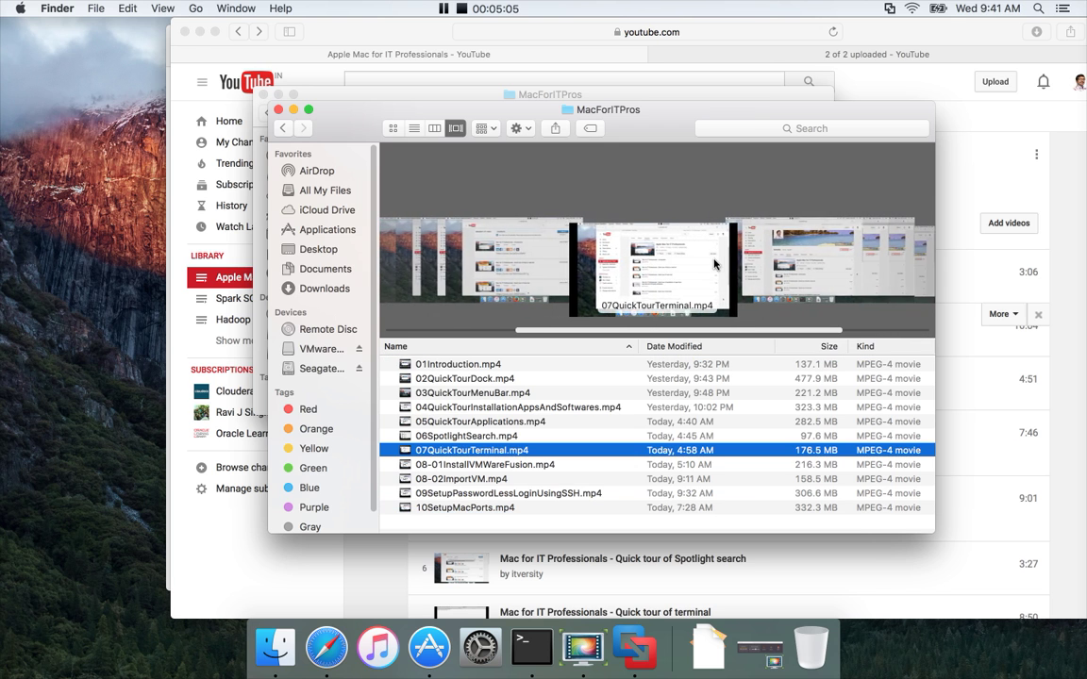
{"action": "scroll", "coordinate": [714, 264], "scroll_direction": "left", "scroll_amount": 4}
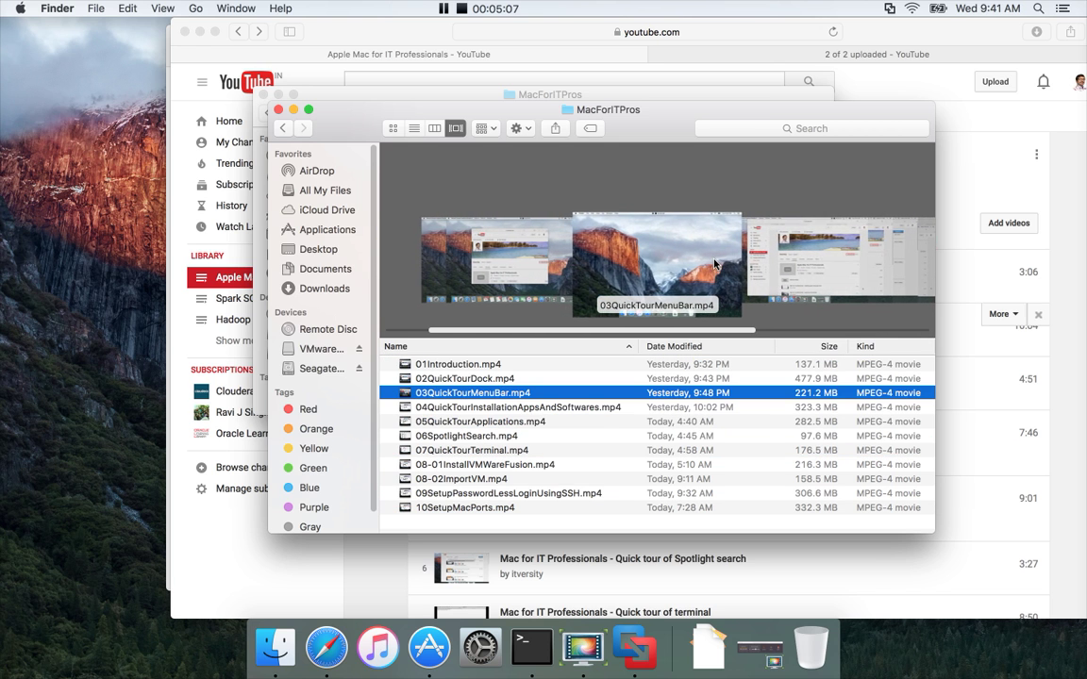
Step: Flip through the Cover Flow previews back to 01Introduction.mp4 and forward to 06SpotlightSearch.mp4
{"action": "scroll", "coordinate": [714, 264], "scroll_direction": "left", "scroll_amount": 2}
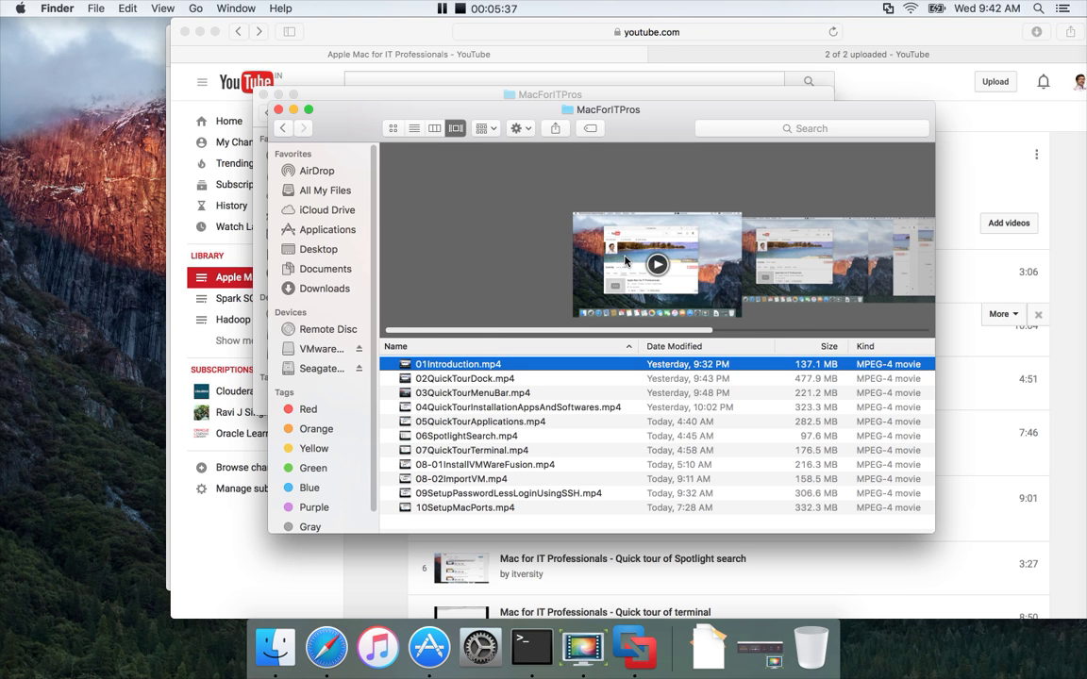
{"action": "key", "text": "Down"}
{"action": "key", "text": "Down"}
{"action": "key", "text": "Down"}
{"action": "key", "text": "Down"}
{"action": "key", "text": "Down"}
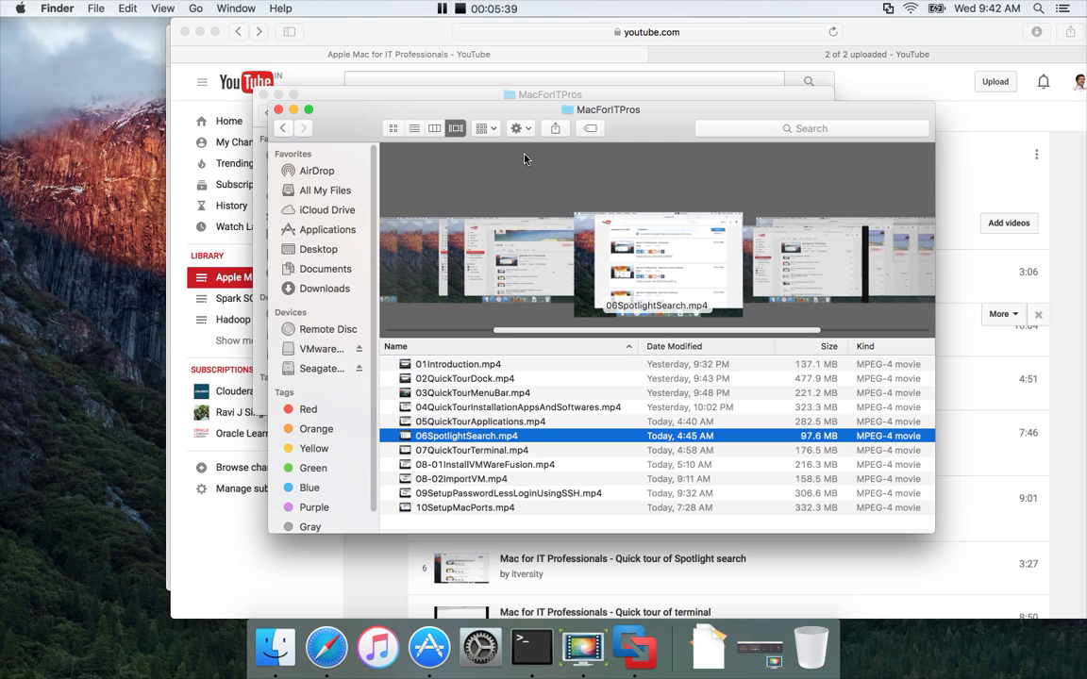
Step: Flip the Cover Flow previews back to 02QuickTourDock.mp4, and forward again to 07QuickTourTerminal.mp4
{"action": "key", "text": "Up"}
{"action": "key", "text": "Up"}
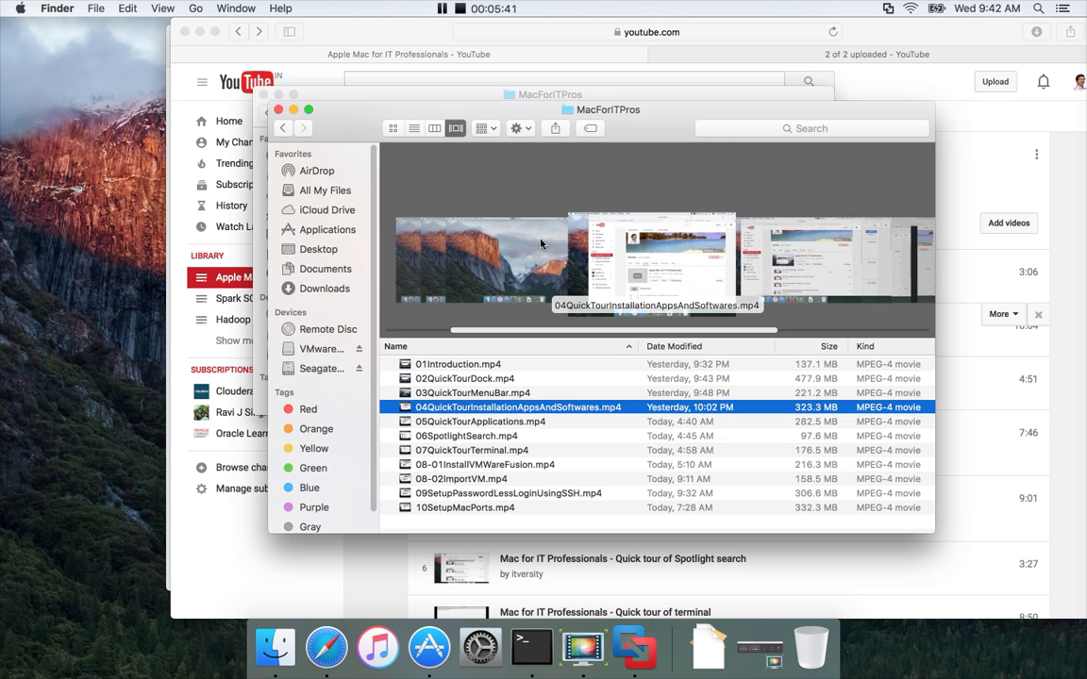
{"action": "key", "text": "Up"}
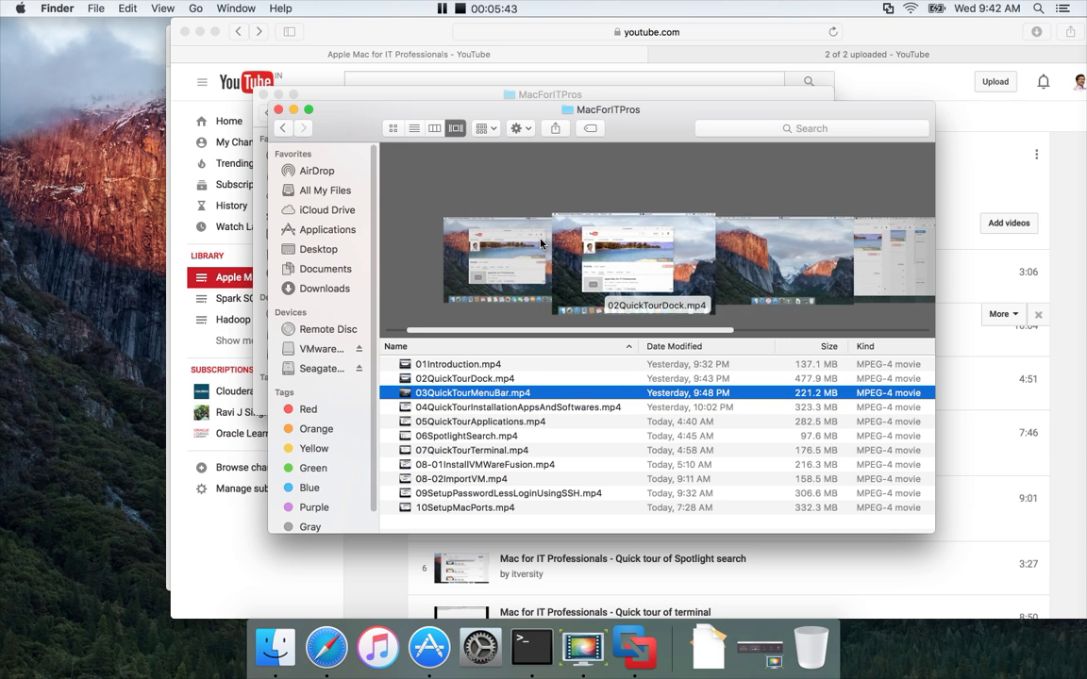
{"action": "key", "text": "Up"}
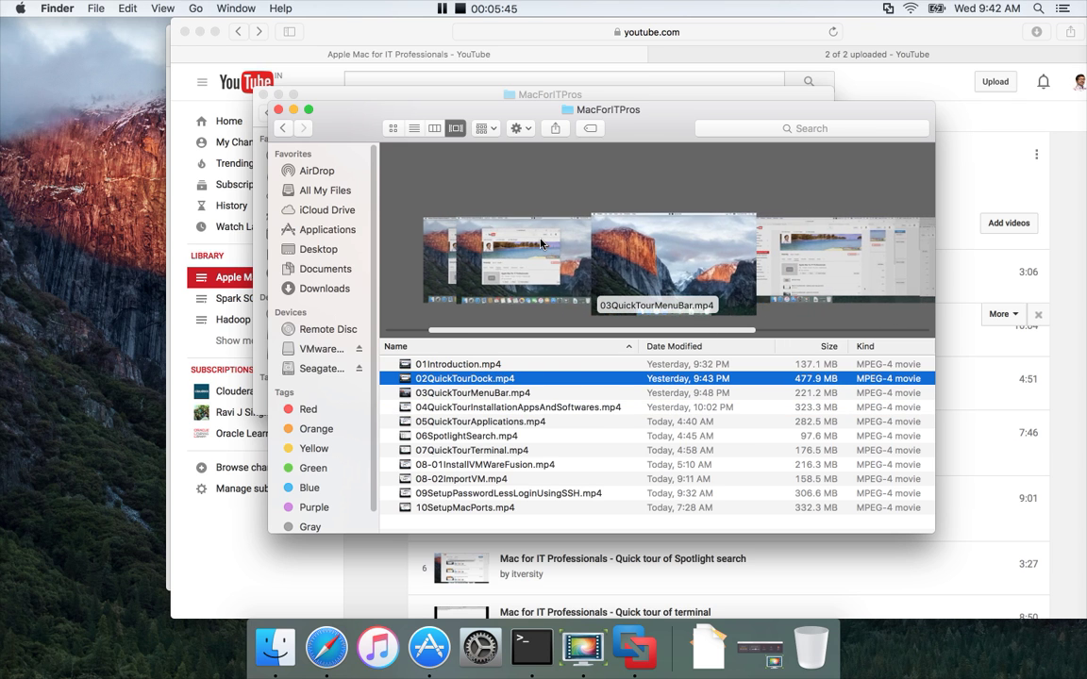
{"action": "key", "text": "Down"}
{"action": "scroll", "coordinate": [541, 243], "scroll_direction": "right", "scroll_amount": 2}
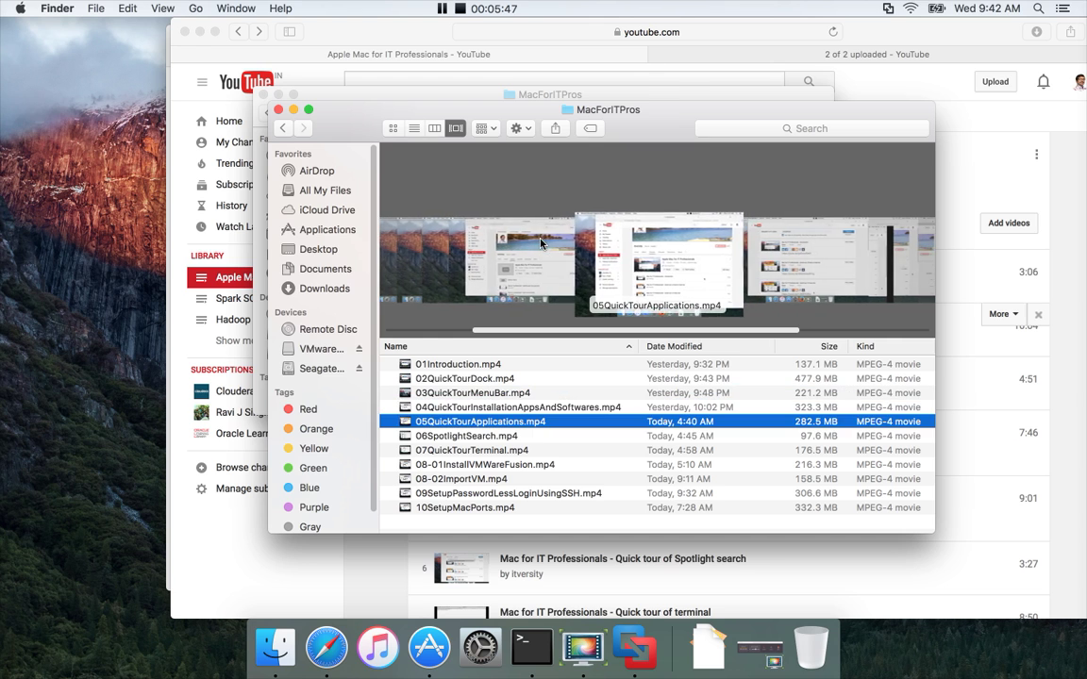
{"action": "scroll", "coordinate": [540, 243], "scroll_direction": "right", "scroll_amount": 1}
{"action": "scroll", "coordinate": [541, 244], "scroll_direction": "right", "scroll_amount": 1}
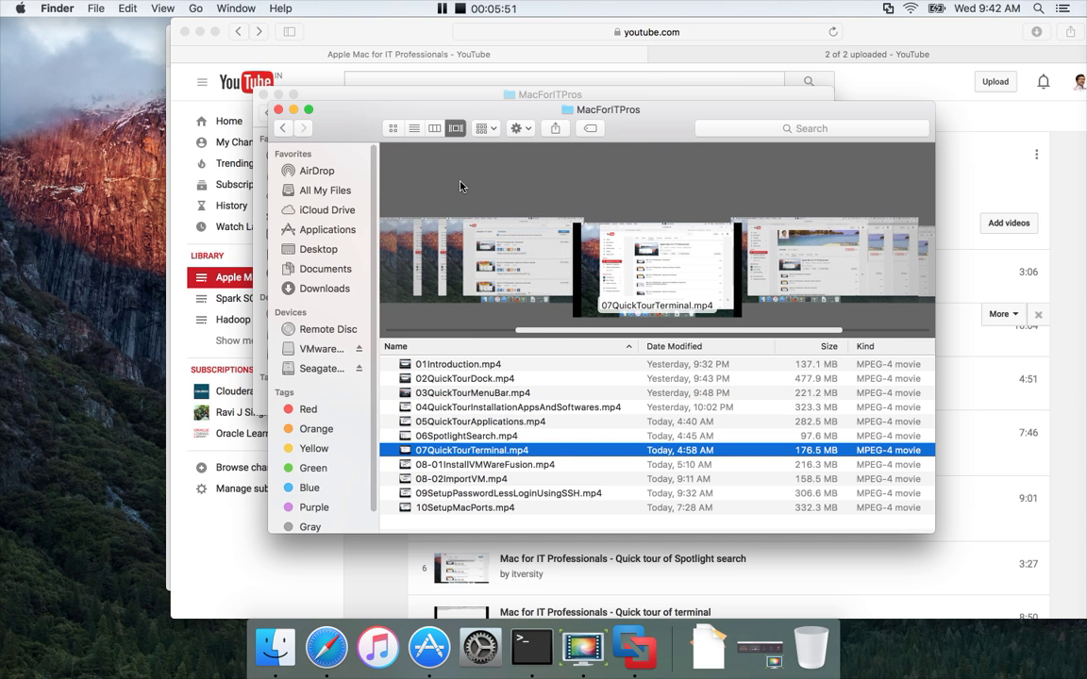
Step: Show MacForITPros as icons, try arranging the videos by Date Modified and reset the arrangement to None
{"action": "left_click", "coordinate": [488, 129]}
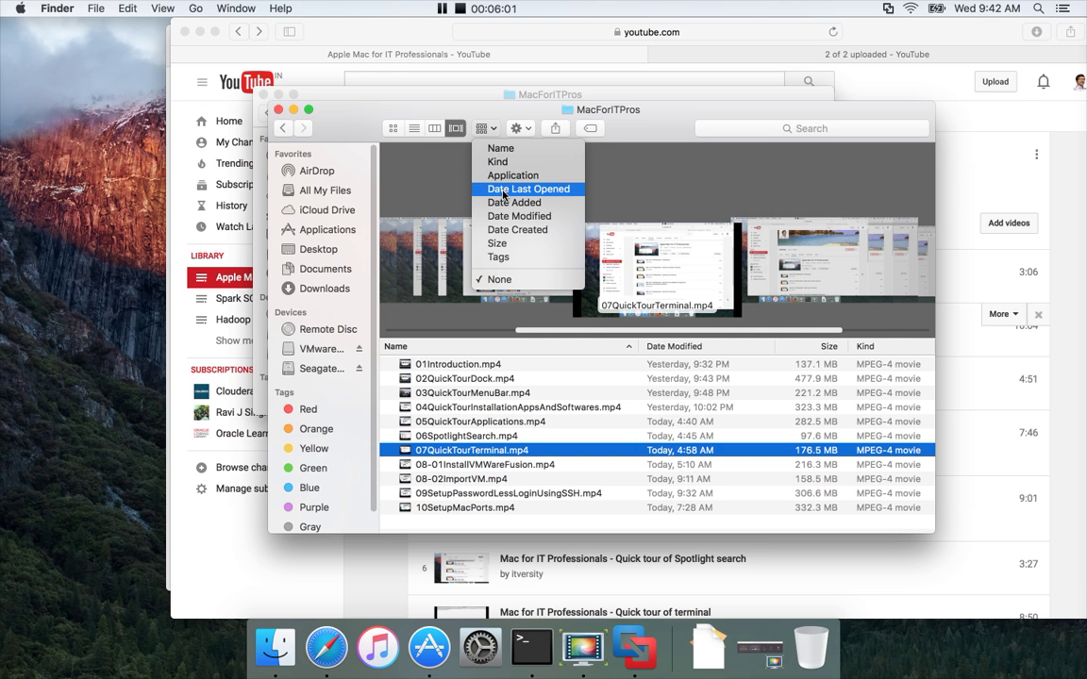
{"action": "left_click", "coordinate": [427, 186]}
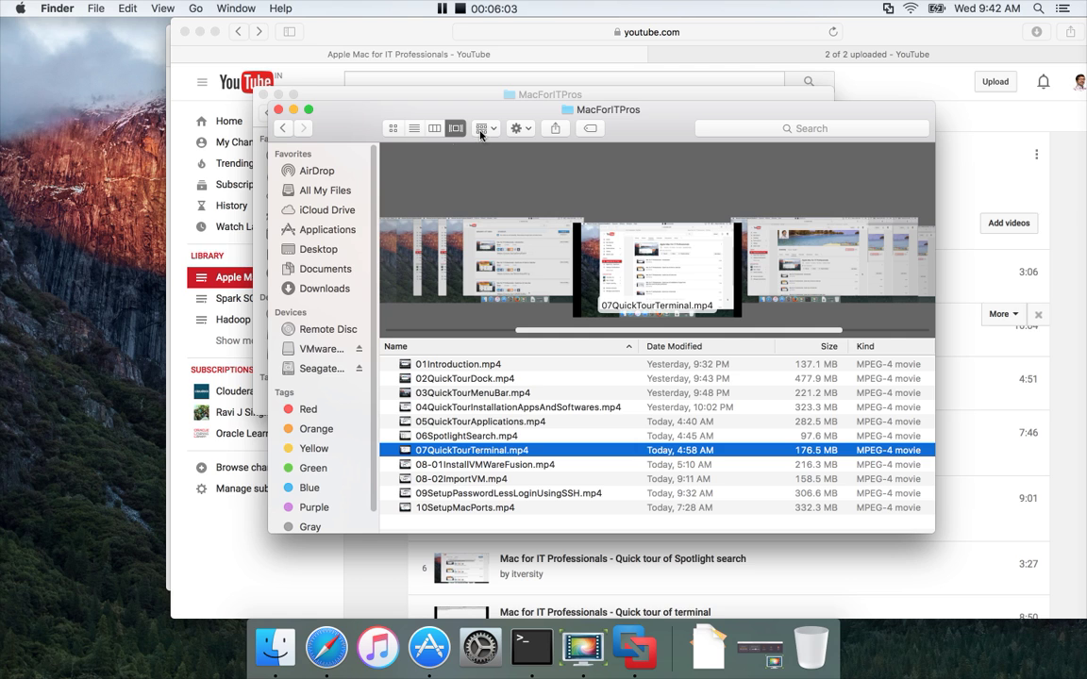
{"action": "left_click", "coordinate": [485, 129]}
{"action": "left_click", "coordinate": [403, 143]}
{"action": "left_click", "coordinate": [394, 129]}
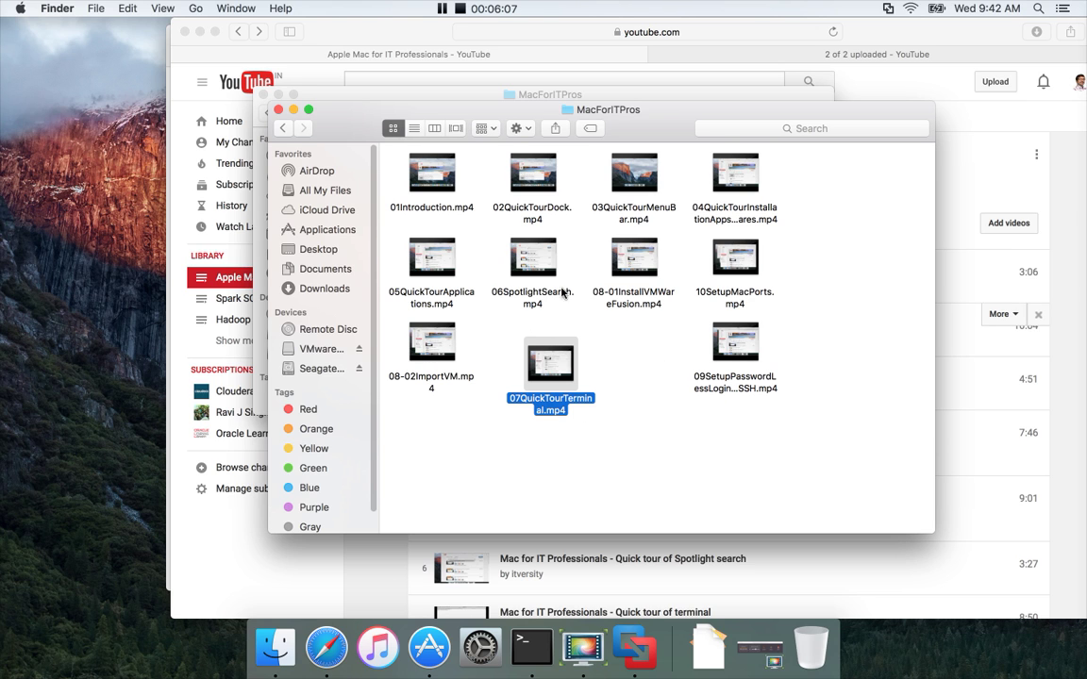
{"action": "left_click", "coordinate": [491, 130]}
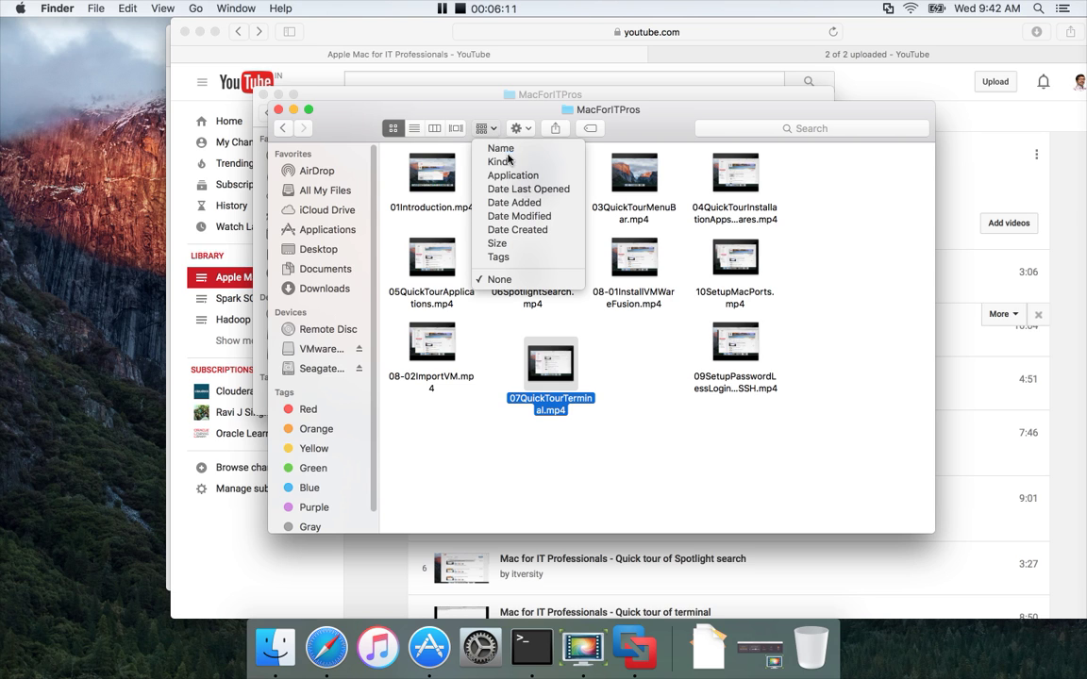
{"action": "left_click", "coordinate": [528, 219]}
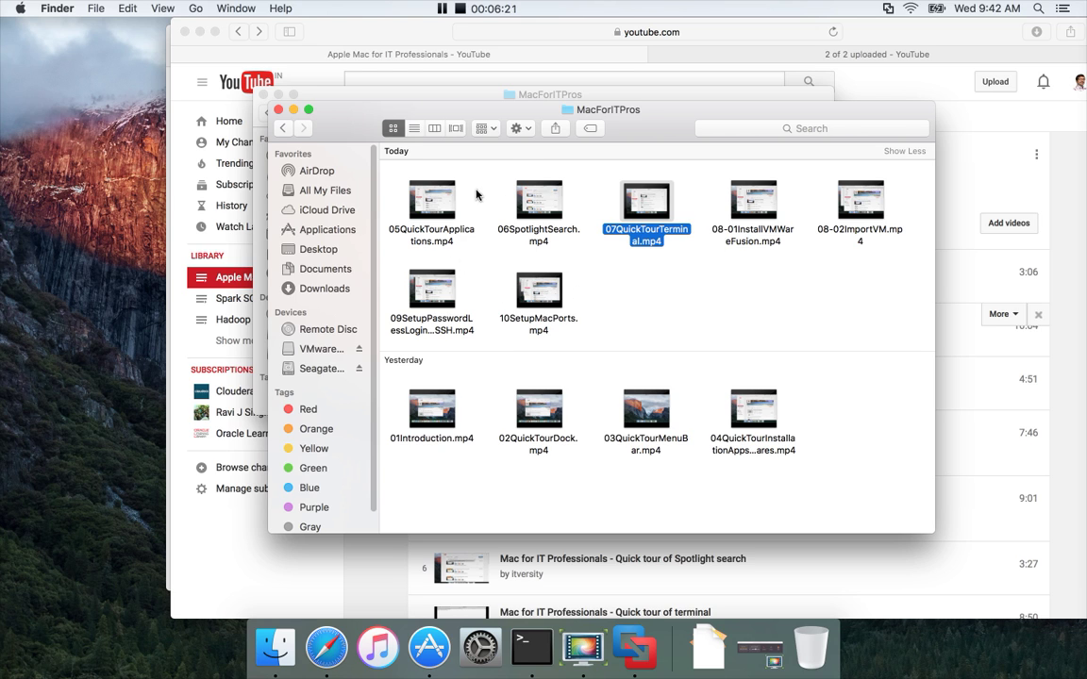
{"action": "left_click", "coordinate": [487, 128]}
{"action": "left_click", "coordinate": [501, 280]}
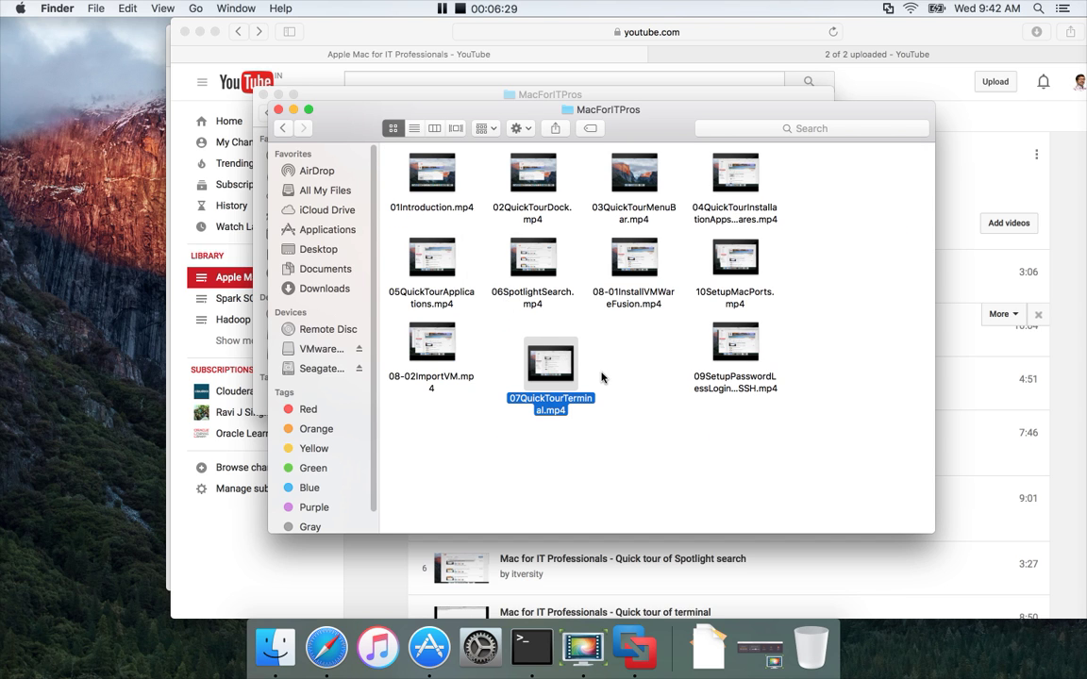
Step: Show MacForITPros as a list and arrange the videos by Date Modified
{"action": "left_click", "coordinate": [414, 129]}
{"action": "left_click", "coordinate": [531, 133]}
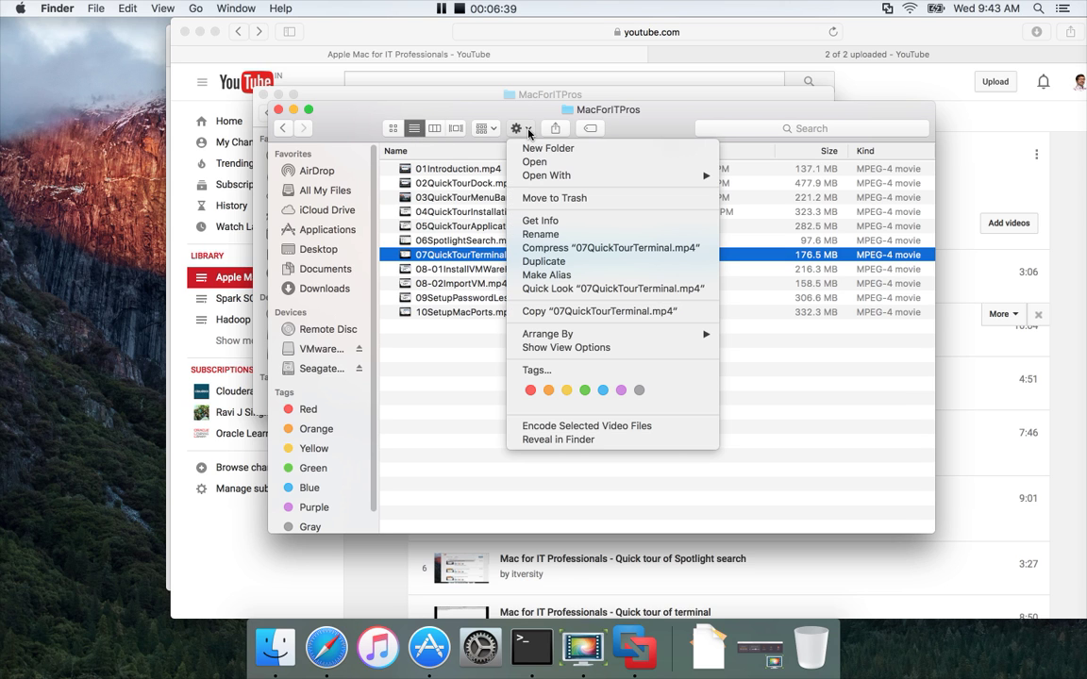
{"action": "left_click", "coordinate": [497, 132]}
{"action": "left_click", "coordinate": [487, 130]}
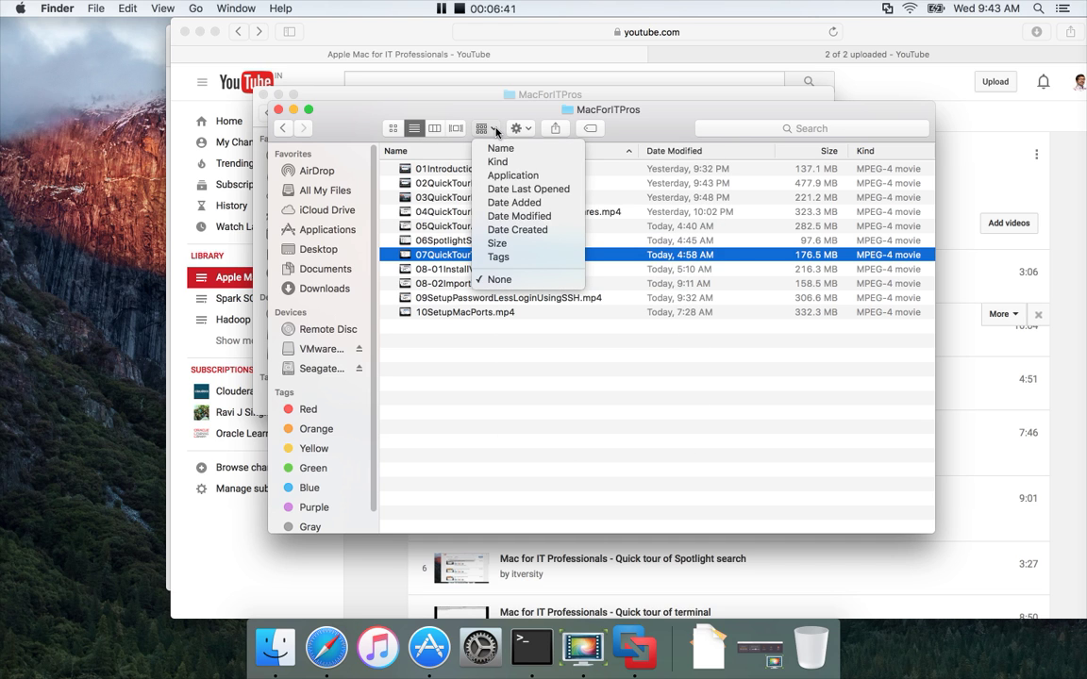
{"action": "left_click", "coordinate": [519, 216]}
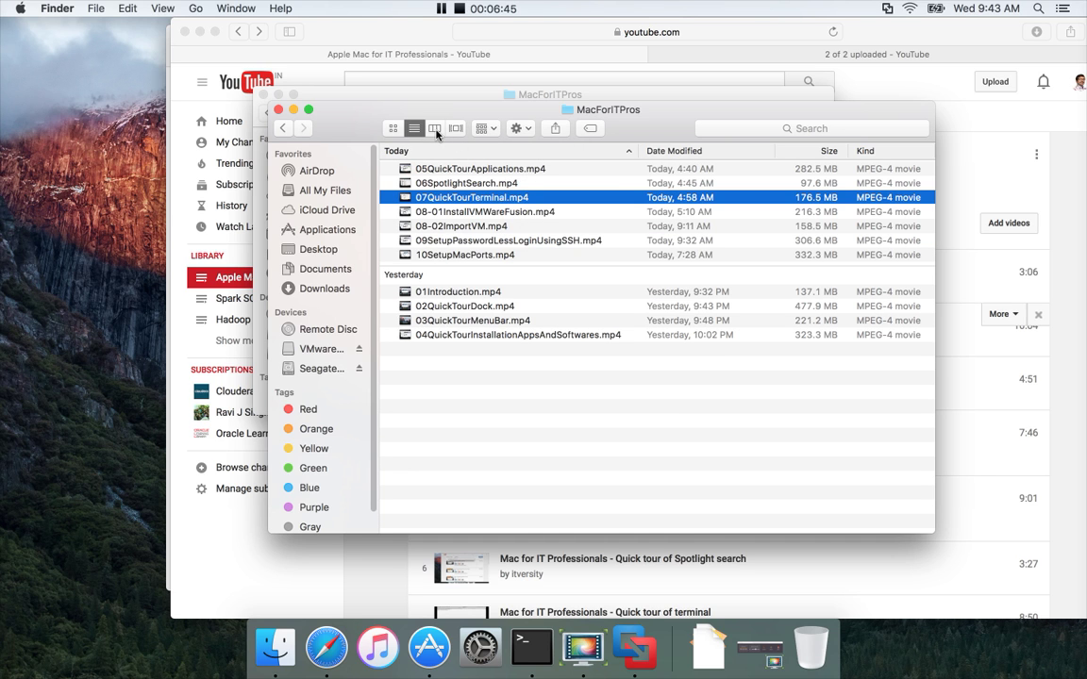
Step: View the Date Modified grouping in the column, Cover Flow and icon views
{"action": "key", "text": "super+3"}
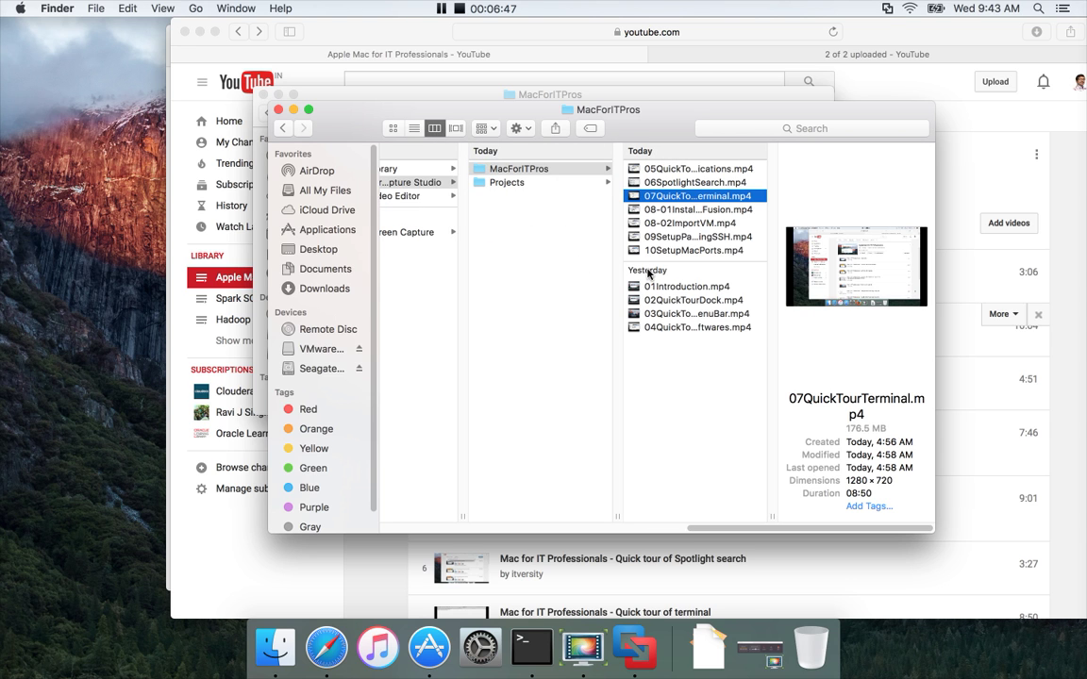
{"action": "left_click", "coordinate": [457, 131]}
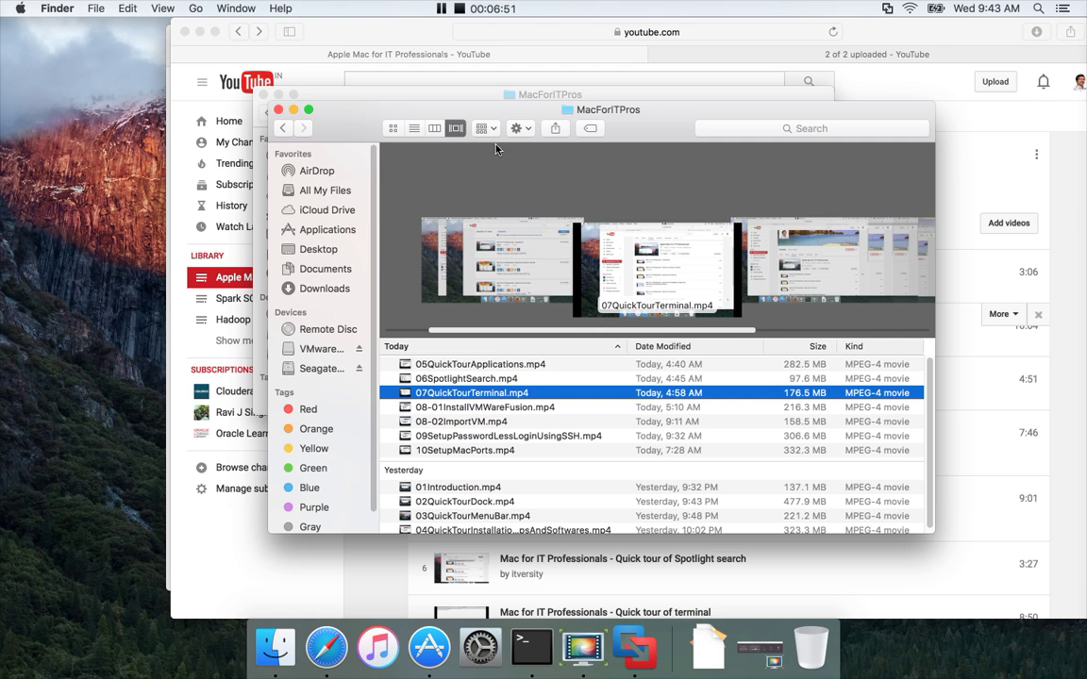
{"action": "left_click", "coordinate": [394, 129]}
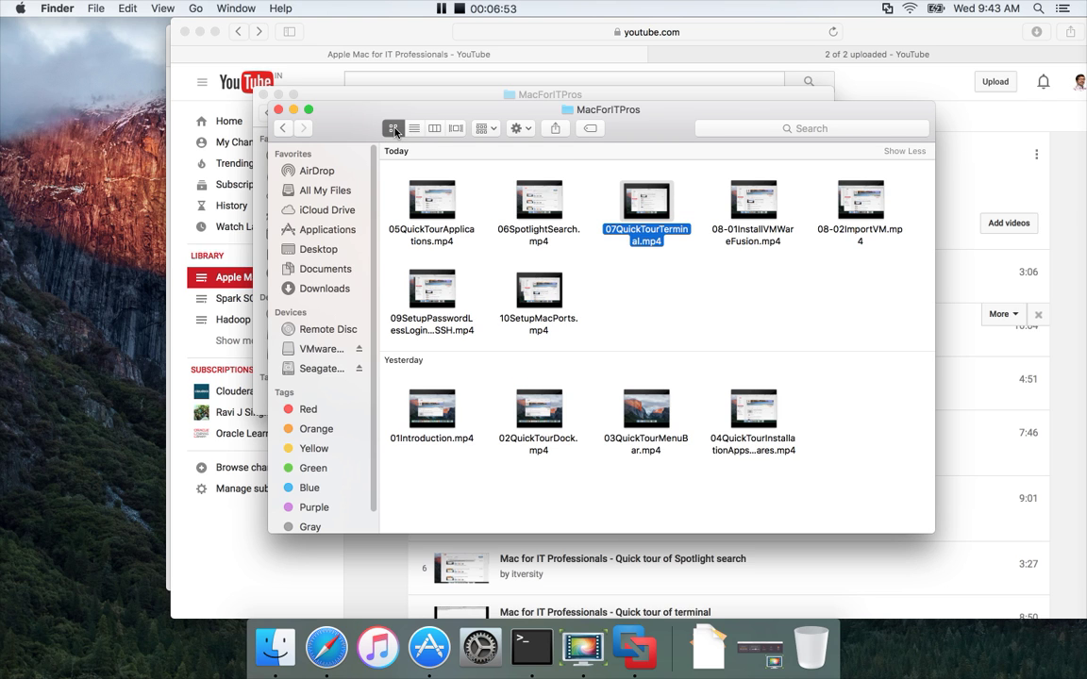
Step: Set the arrangement of the MacForITPros icons to None
{"action": "left_click", "coordinate": [486, 128]}
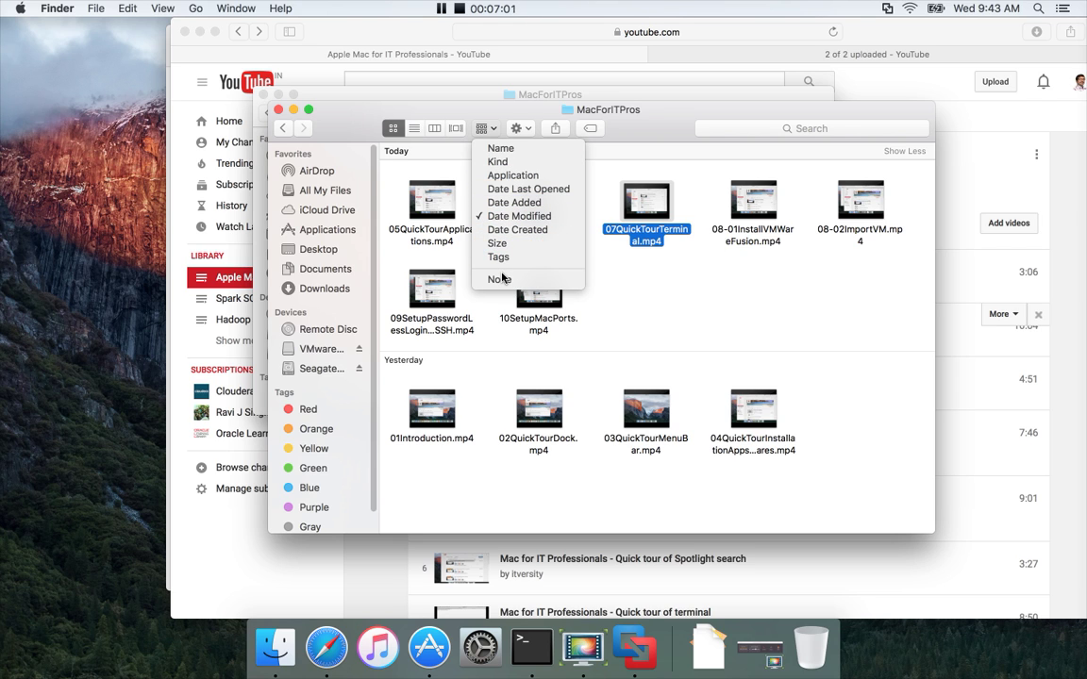
{"action": "key", "text": "Escape"}
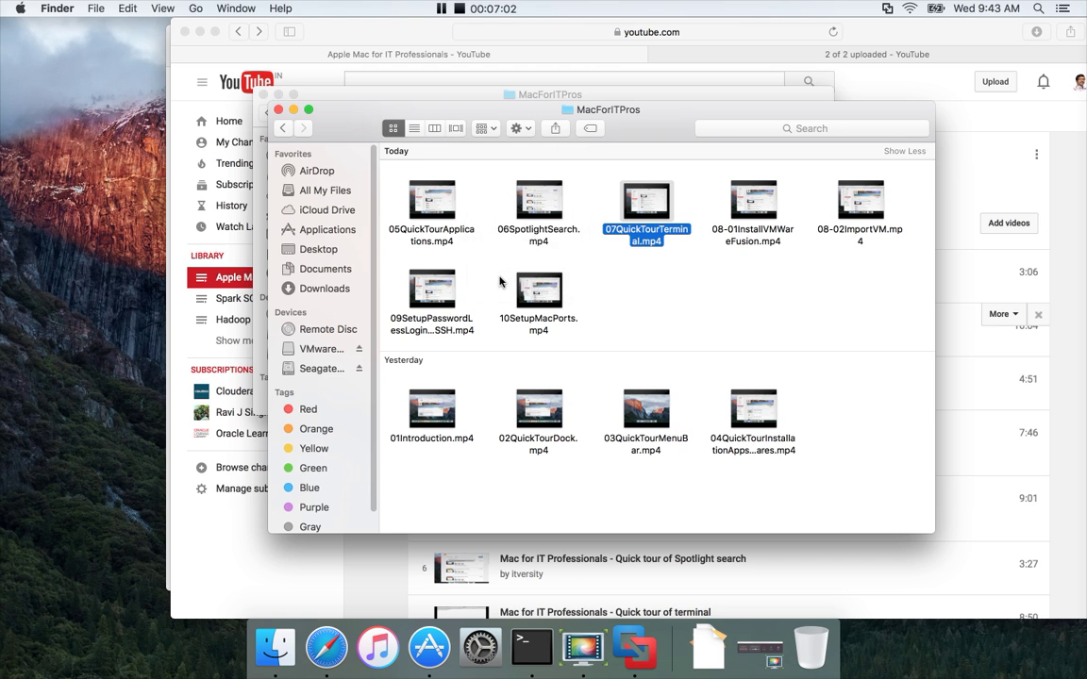
{"action": "left_click", "coordinate": [485, 127]}
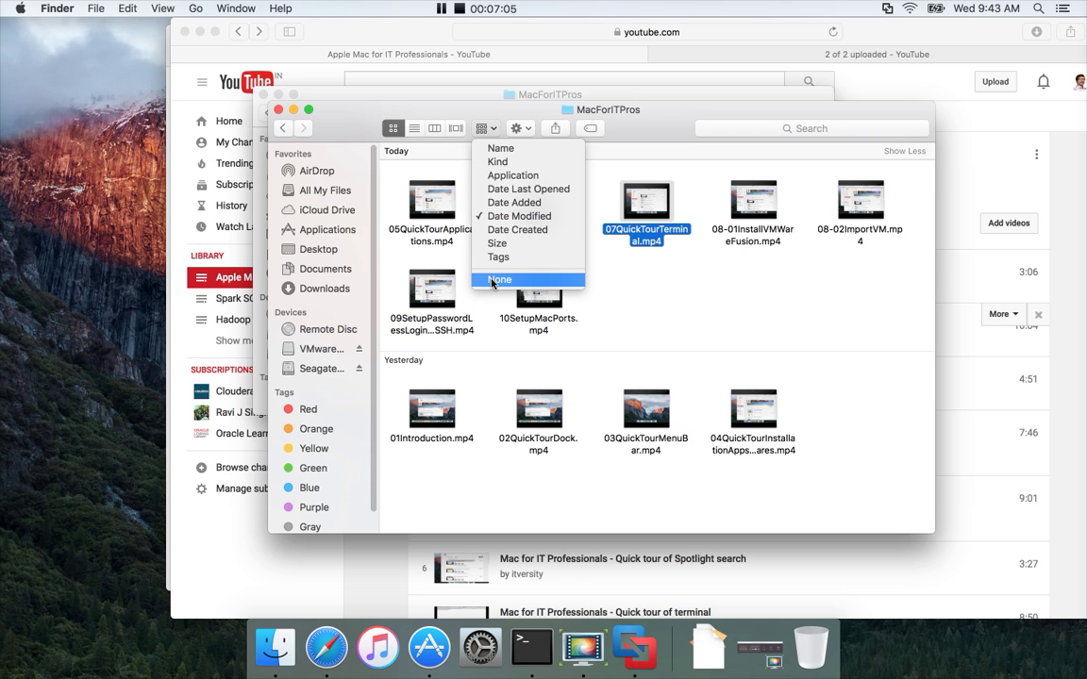
{"action": "left_click", "coordinate": [493, 280]}
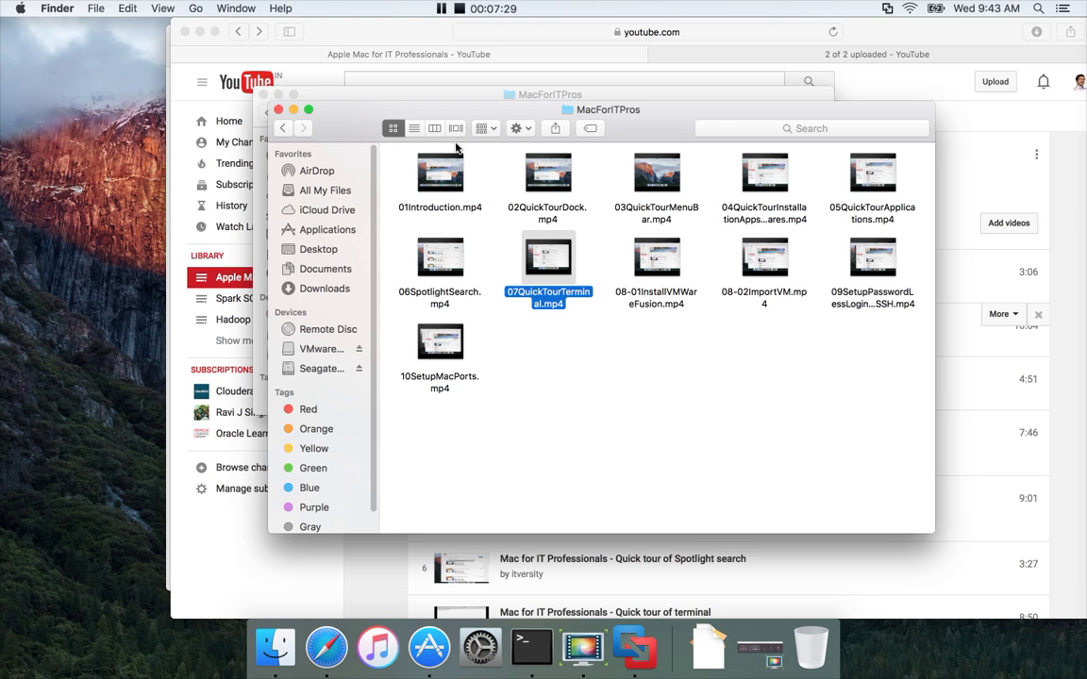
Step: Examine the actions available for 07QuickTourTerminal.mp4 and the folder's view options, and close them without changes
{"action": "left_click", "coordinate": [522, 128]}
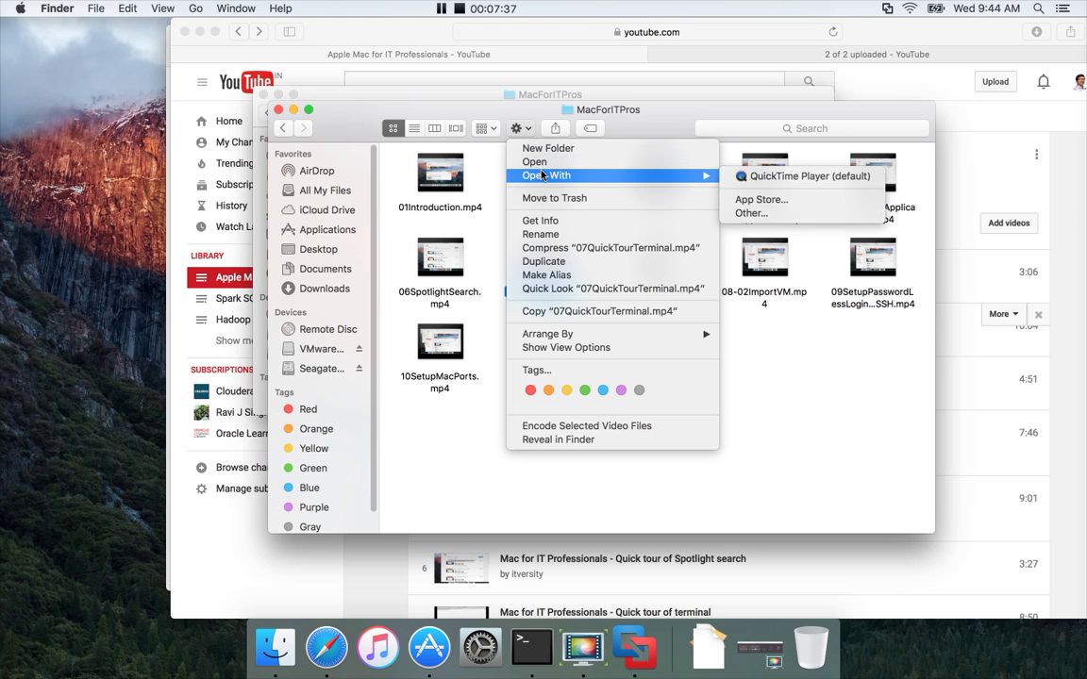
{"action": "mouse_move", "coordinate": [545, 176]}
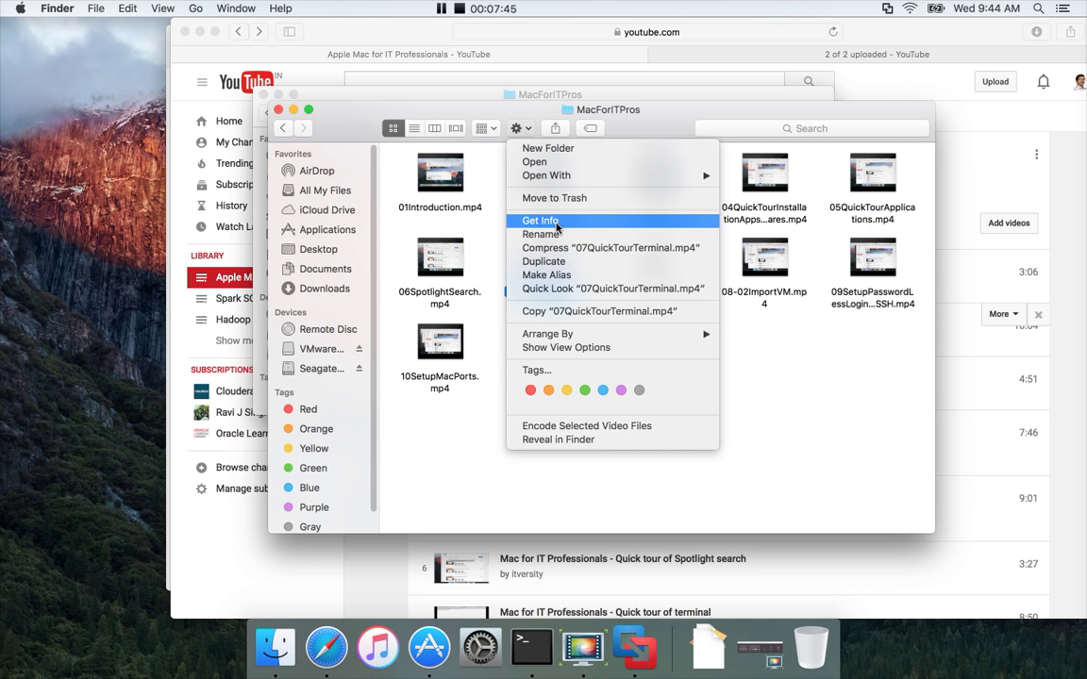
{"action": "left_click", "coordinate": [557, 348]}
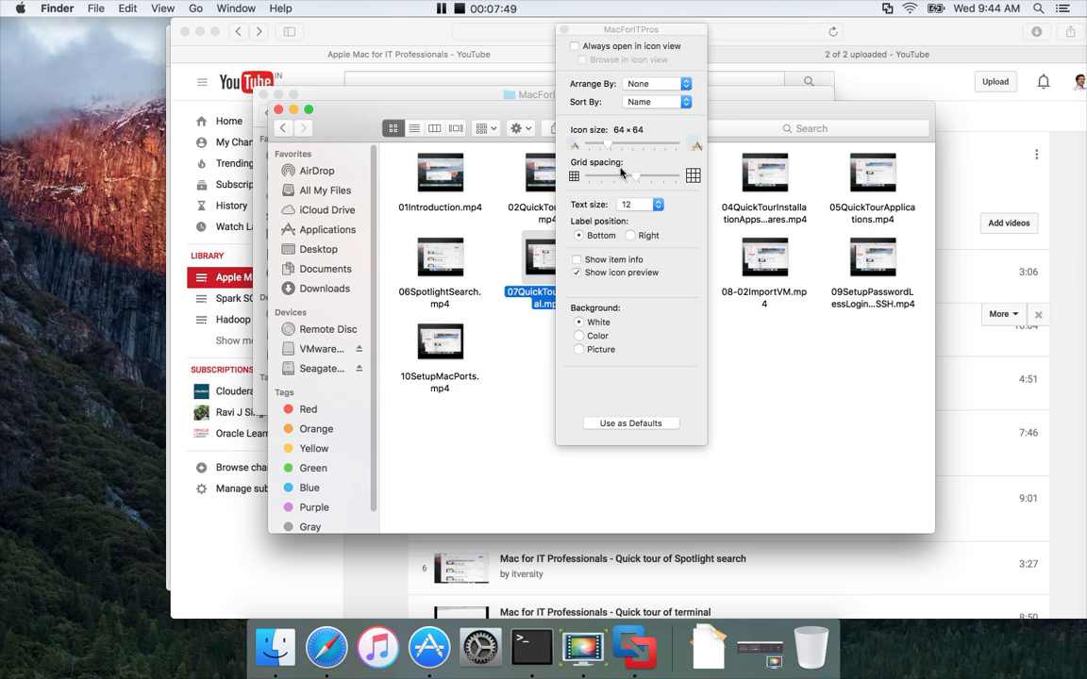
{"action": "left_click", "coordinate": [564, 31]}
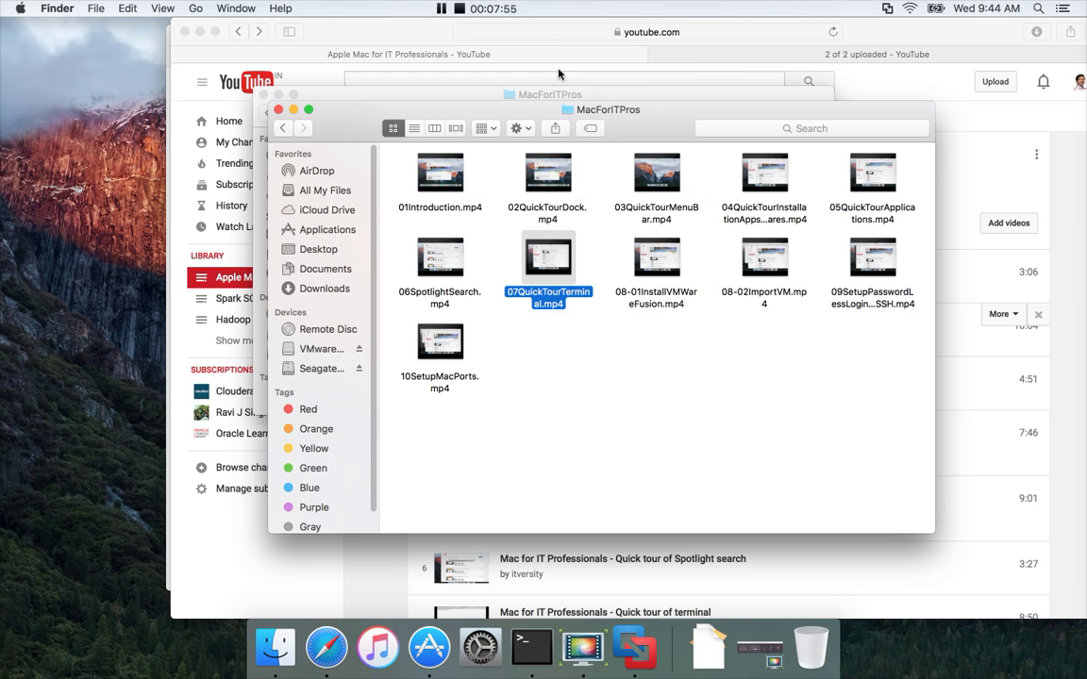
{"action": "left_click", "coordinate": [521, 128]}
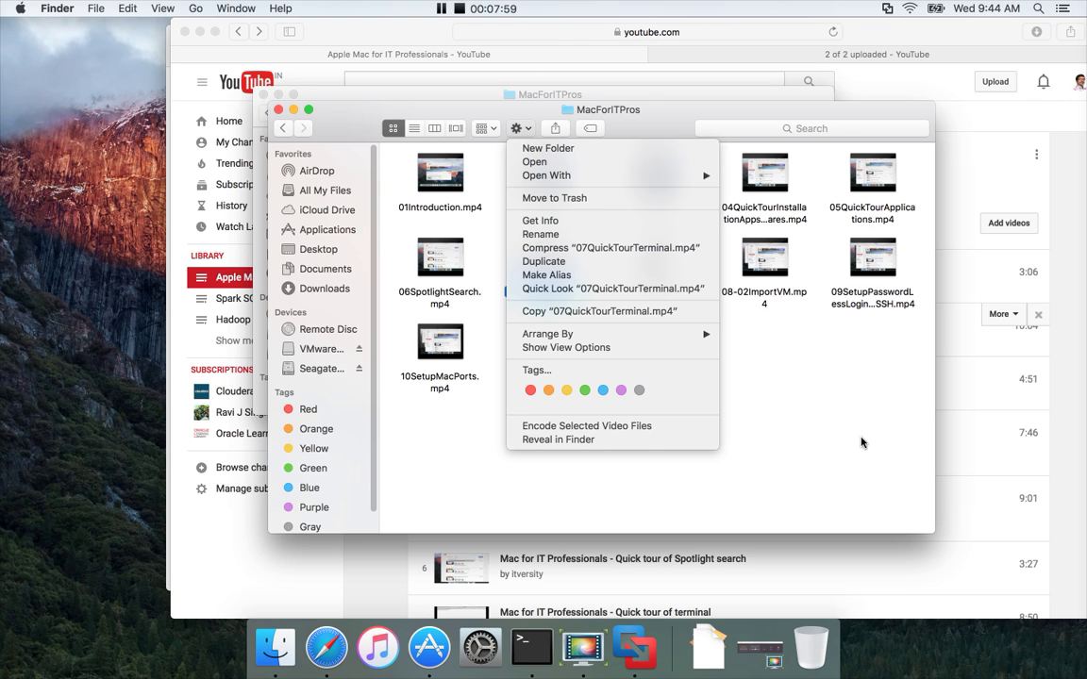
{"action": "left_click", "coordinate": [768, 412]}
Step: Look at the sharing and tagging options for 07QuickTourTerminal.mp4 and clear the file selection
{"action": "left_click", "coordinate": [556, 129]}
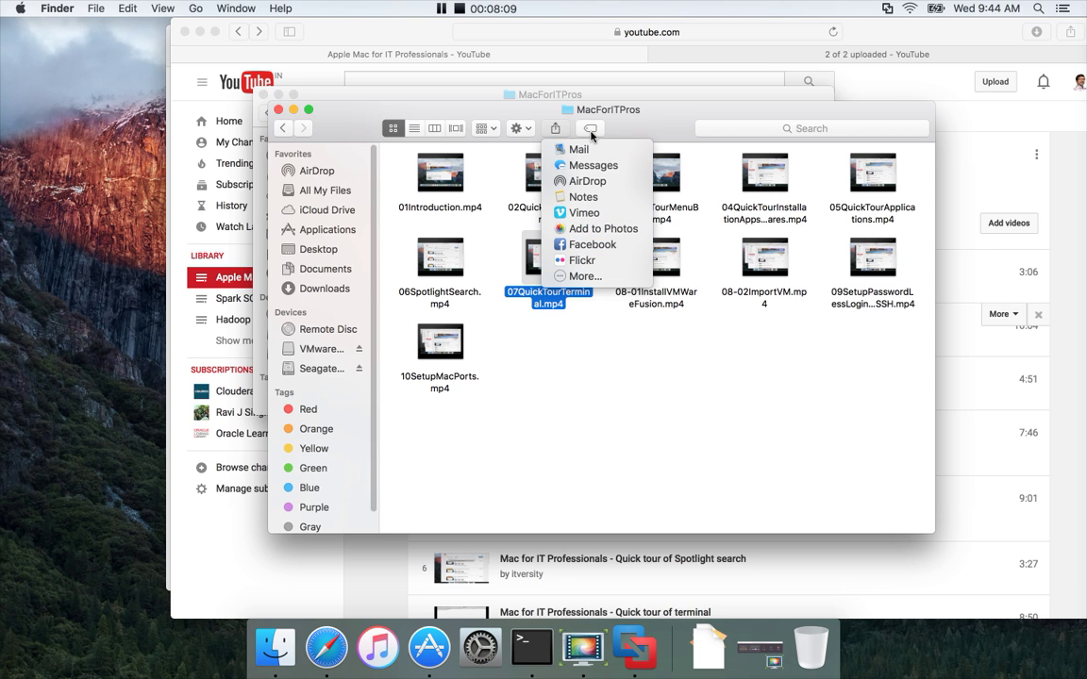
{"action": "left_click", "coordinate": [587, 130]}
{"action": "left_click", "coordinate": [590, 132]}
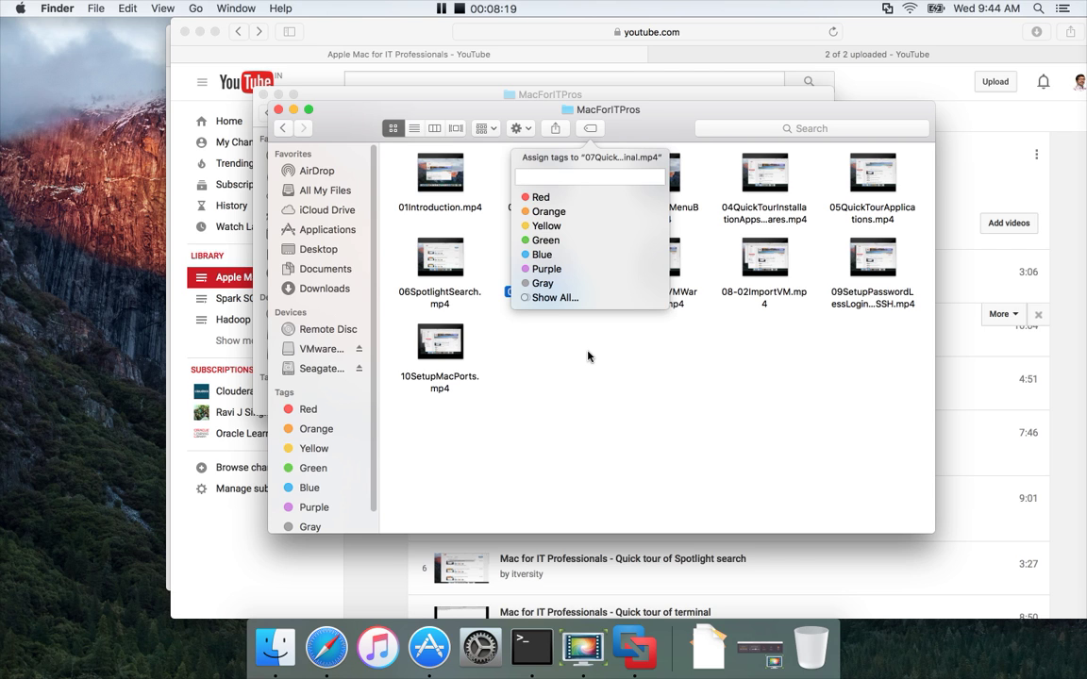
{"action": "left_click", "coordinate": [509, 415]}
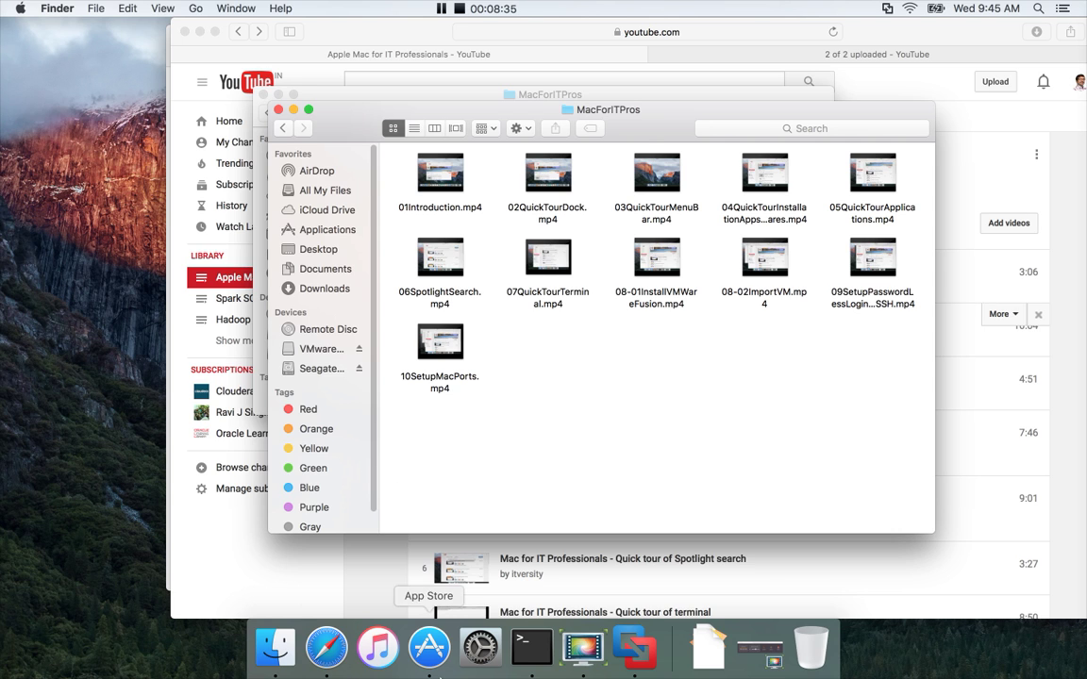
Step: Switch to Terminal and enlarge its text by four steps
{"action": "left_click", "coordinate": [532, 647]}
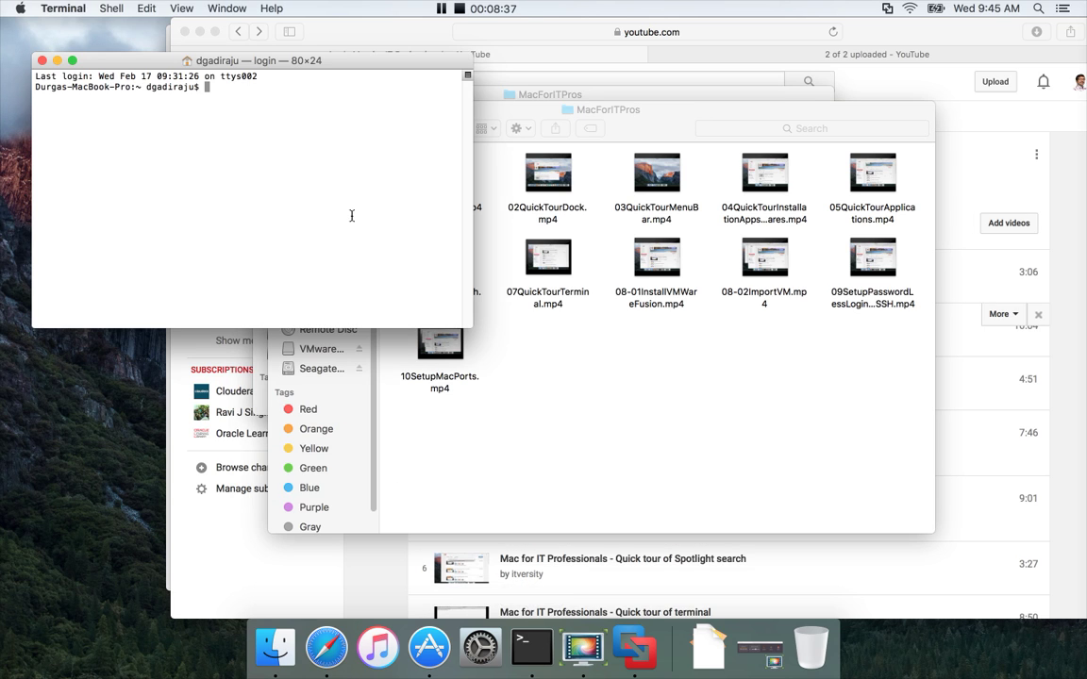
{"action": "key", "text": "super+plus"}
{"action": "key", "text": "super+plus"}
{"action": "key", "text": "super+plus"}
{"action": "key", "text": "super+plus"}
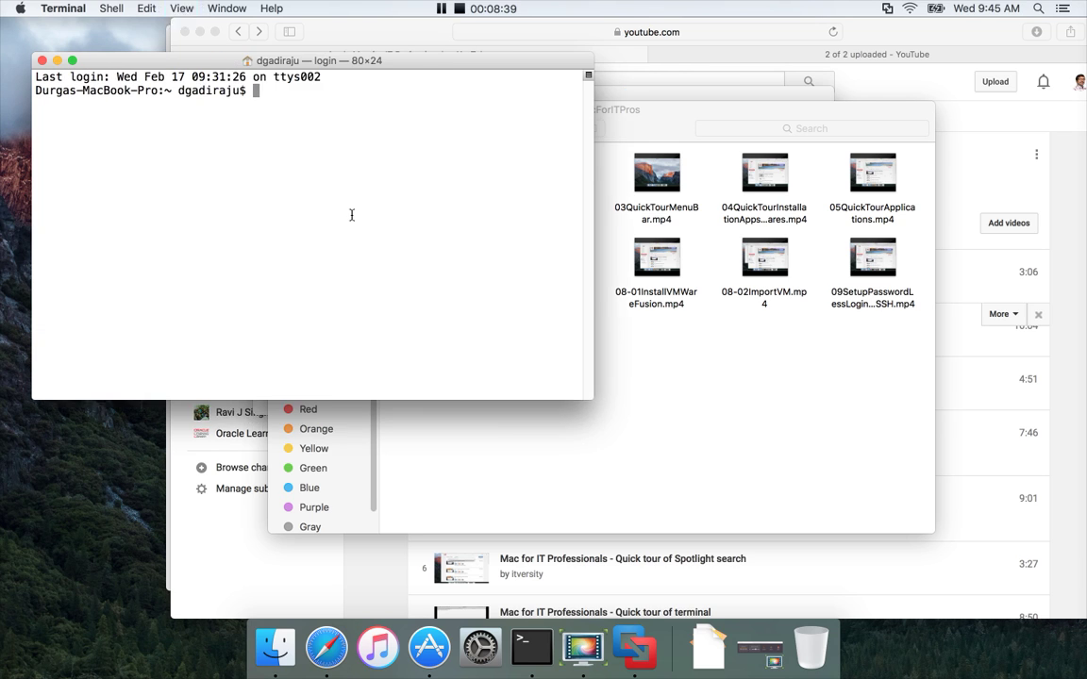
Step: Change to the root directory / and list its contents in long format by reverse modification time with ls -ltr
{"action": "type", "text": "cd "}
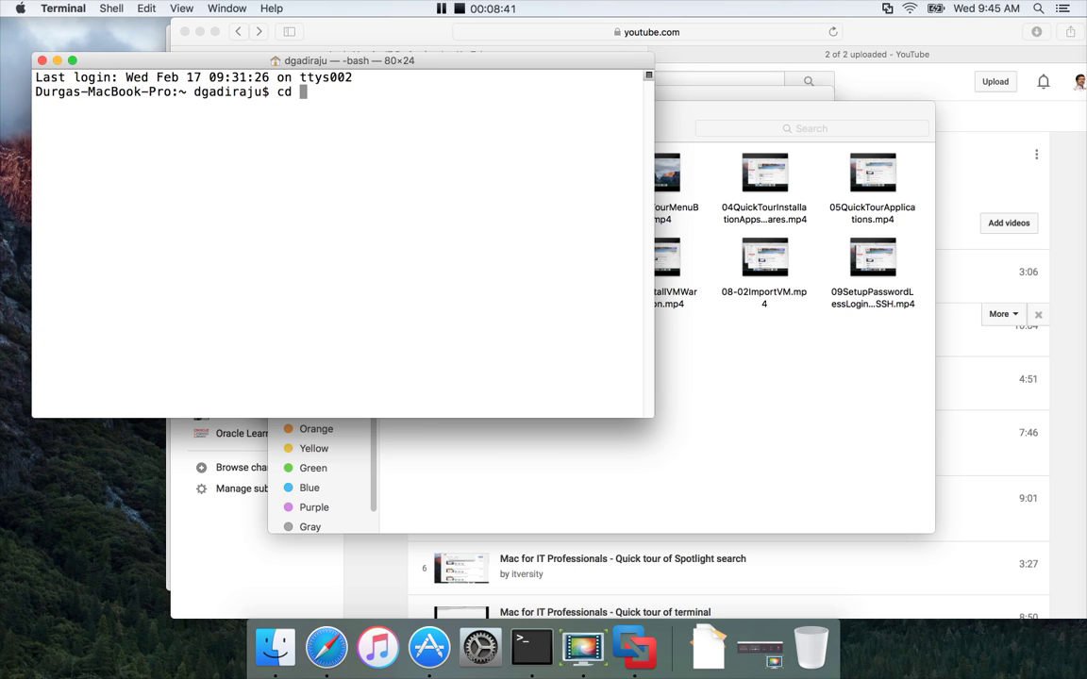
{"action": "type", "text": "/"}
{"action": "key", "text": "Return"}
{"action": "type", "text": "ls -"}
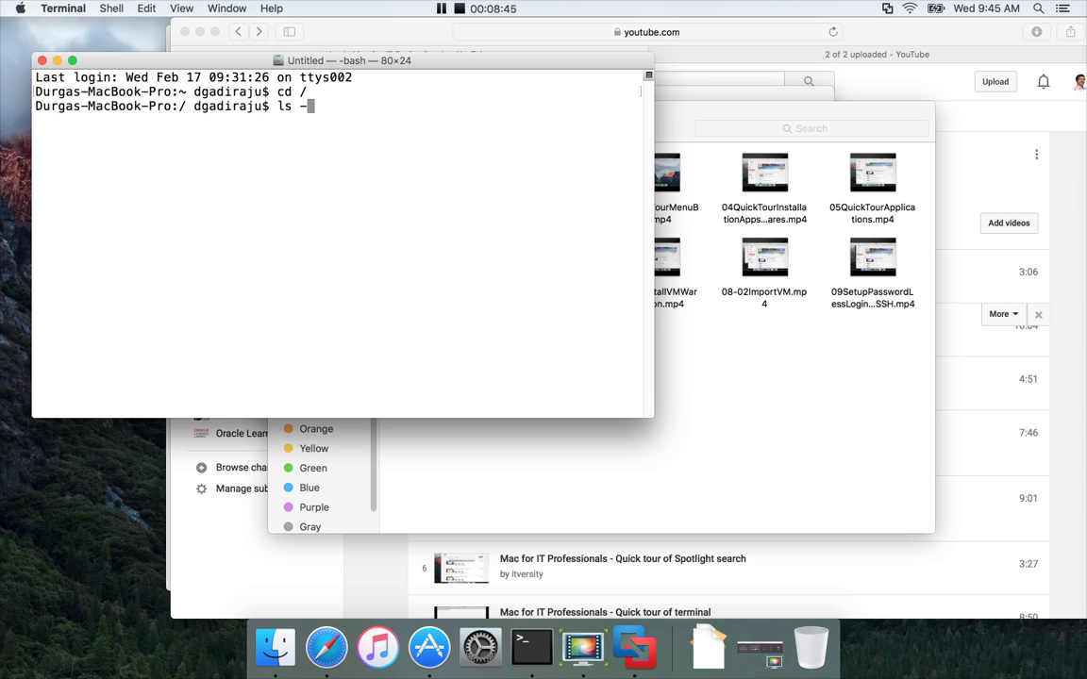
{"action": "type", "text": "ltr"}
{"action": "key", "text": "Return"}
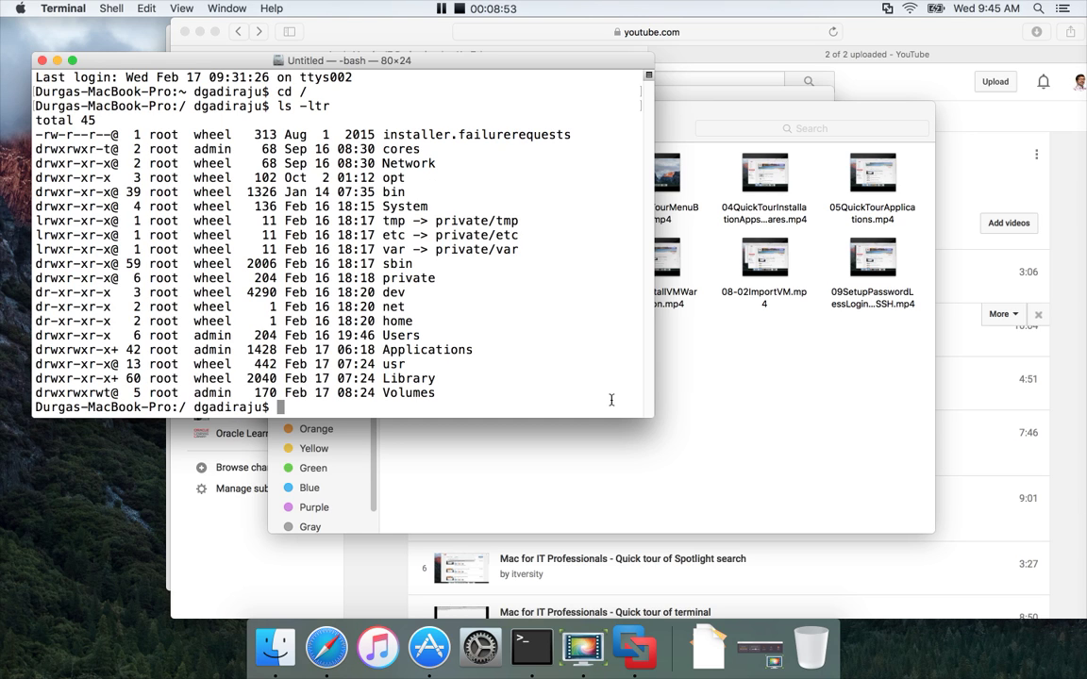
Step: Switch to the Finder and go to the root folder / by its path
{"action": "left_click", "coordinate": [698, 387]}
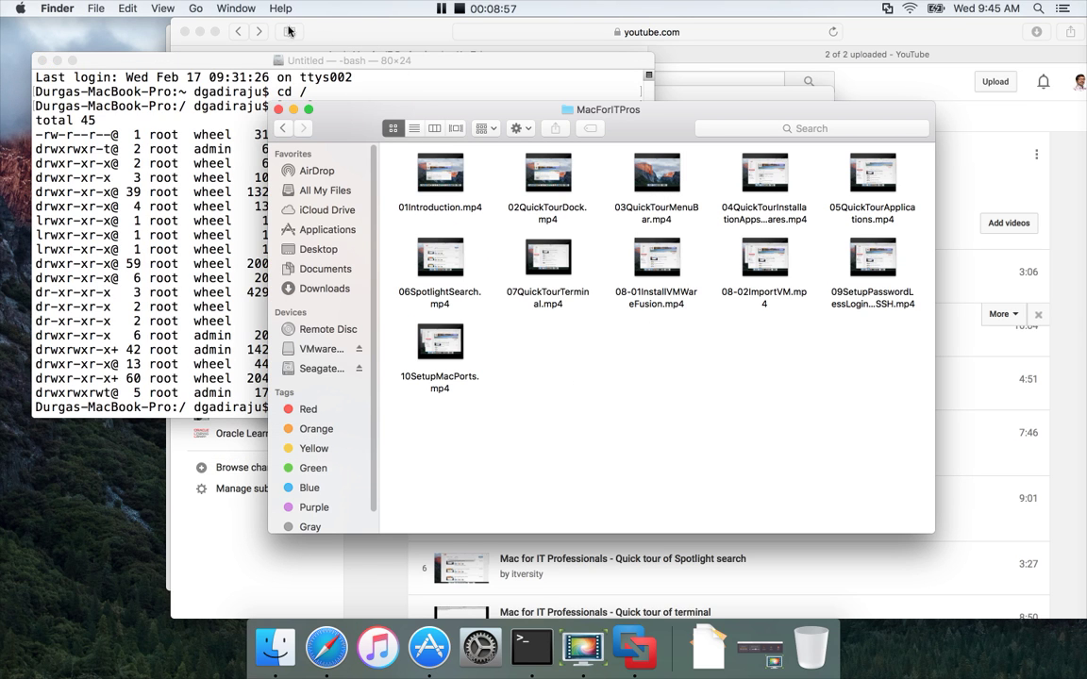
{"action": "left_click", "coordinate": [194, 9]}
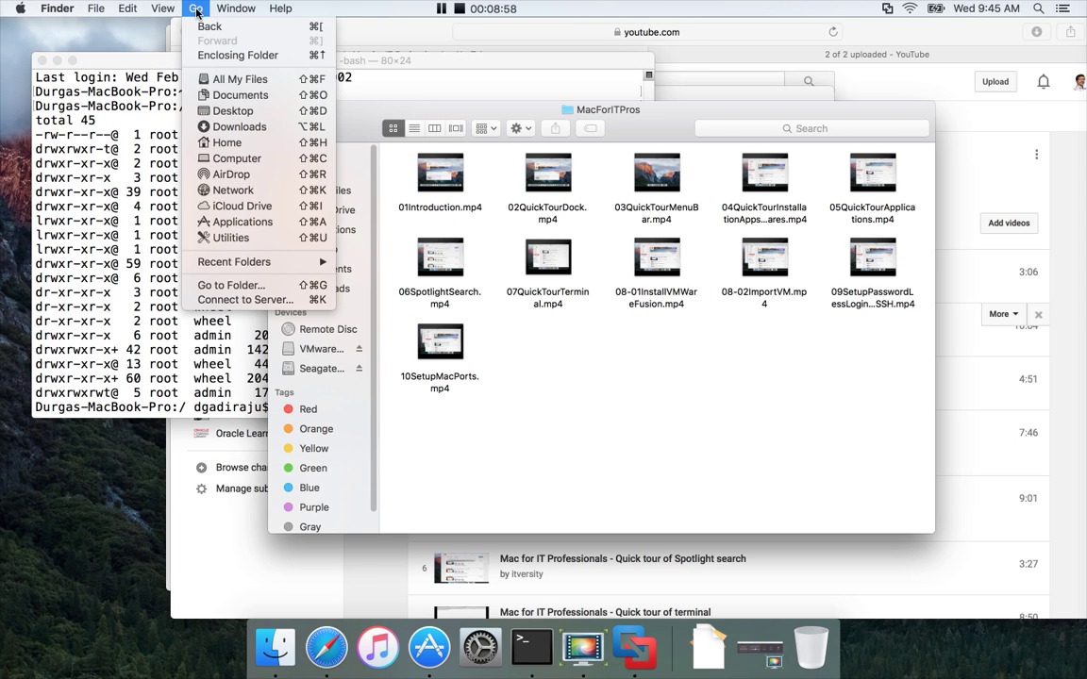
{"action": "left_click", "coordinate": [268, 285]}
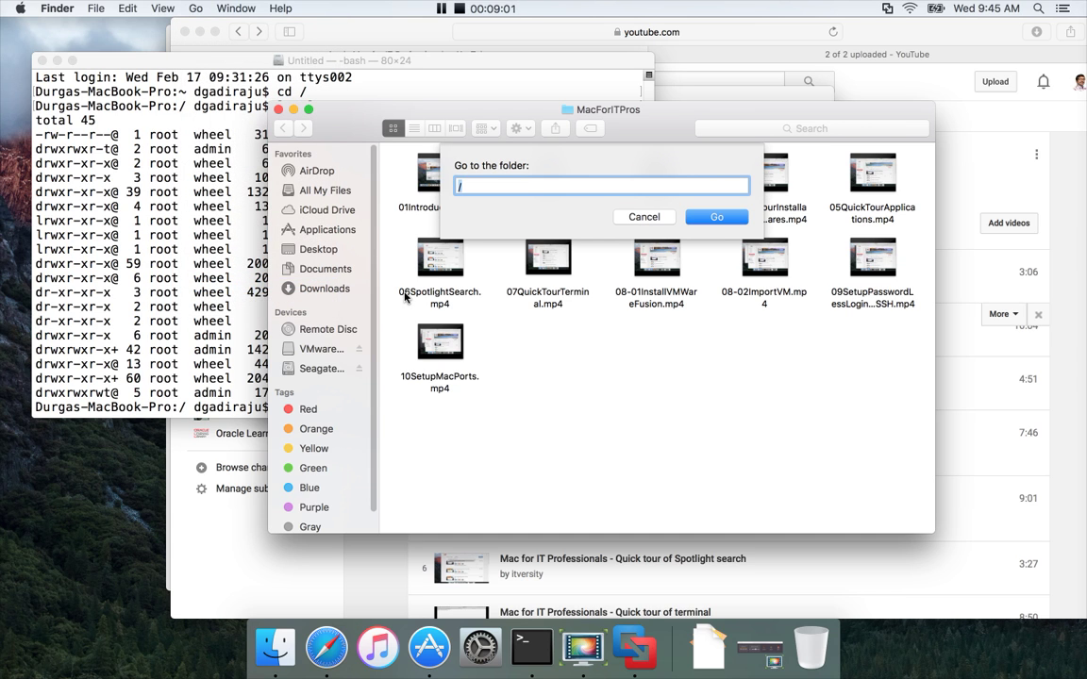
{"action": "left_click", "coordinate": [734, 219]}
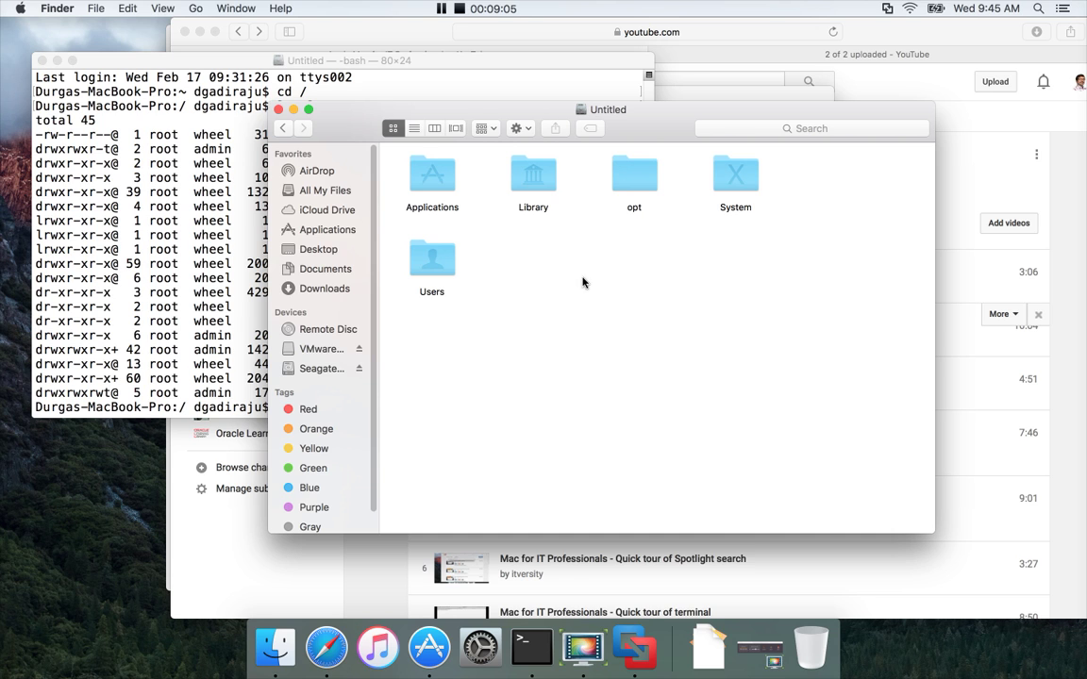
Step: Switch to Terminal and change to the Users directory
{"action": "left_click", "coordinate": [221, 284]}
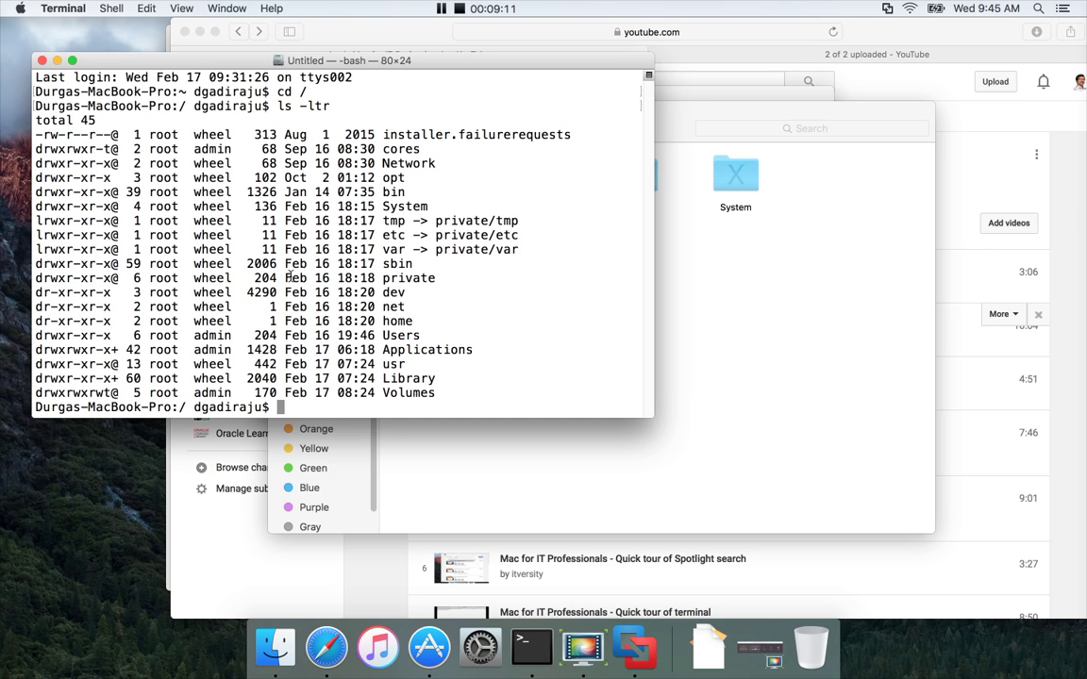
{"action": "type", "text": "cd User"}
{"action": "key", "text": "Return"}
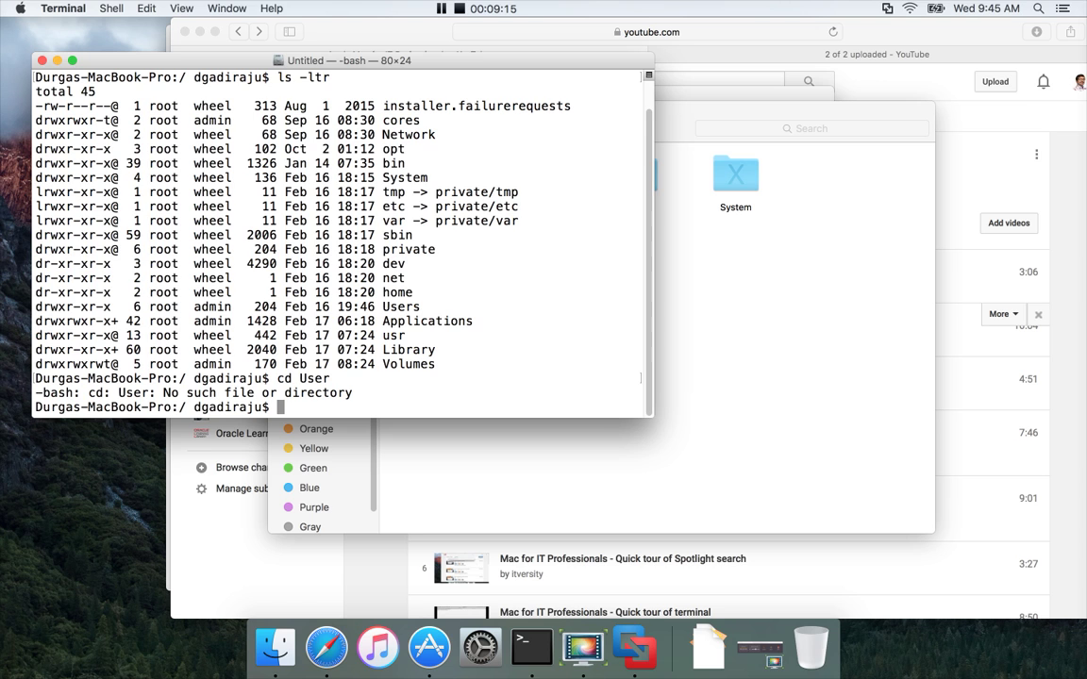
{"action": "key", "text": "Up"}
{"action": "type", "text": "s"}
{"action": "key", "text": "Return"}
Step: Change to the account's home directory inside Users and list its contents with ls -ltr
{"action": "type", "text": "cd d"}
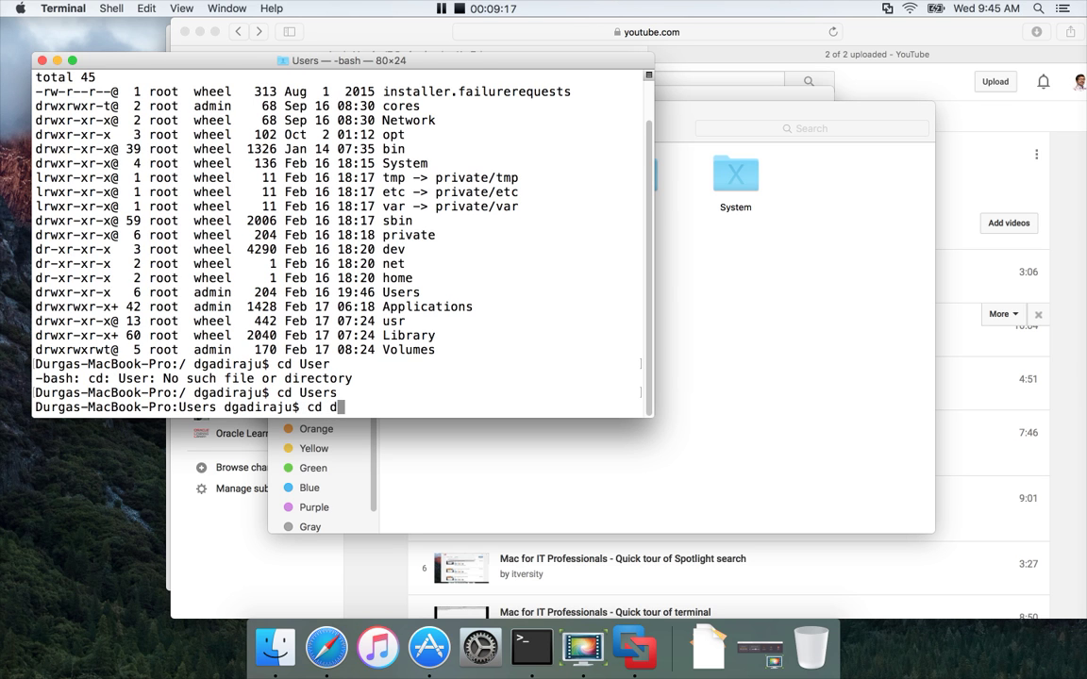
{"action": "key", "text": "Tab"}
{"action": "key", "text": "Return"}
{"action": "type", "text": "ls -ltr"}
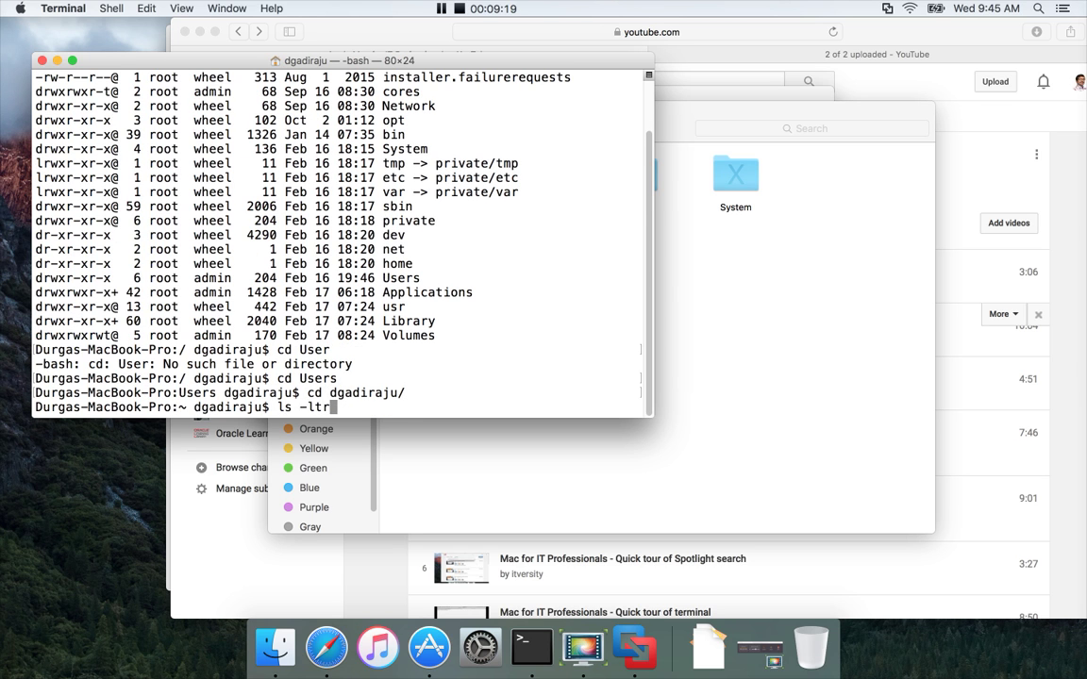
{"action": "key", "text": "Return"}
Step: Change to the Movies directory and list its contents with ls -ltr
{"action": "type", "text": "cd "}
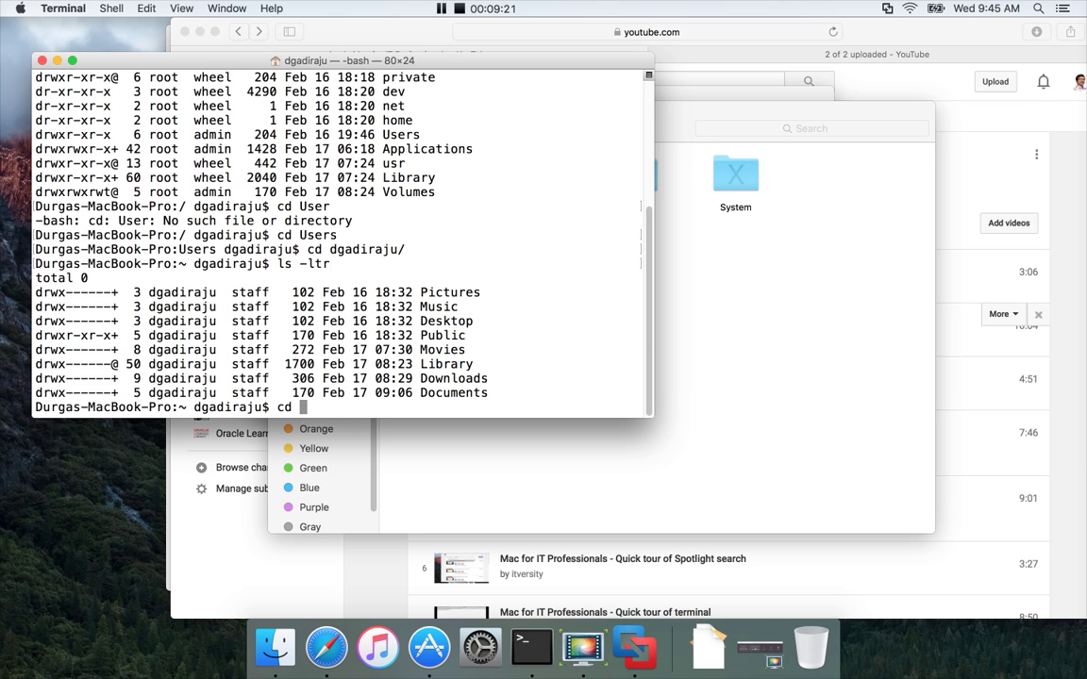
{"action": "type", "text": "Movies"}
{"action": "key", "text": "Return"}
{"action": "type", "text": "ls -ltr"}
{"action": "key", "text": "Return"}
Step: Change to the Movavi Screen Capture Studio directory and list its contents with ls -ltr
{"action": "type", "text": "cd Movavi\\ "}
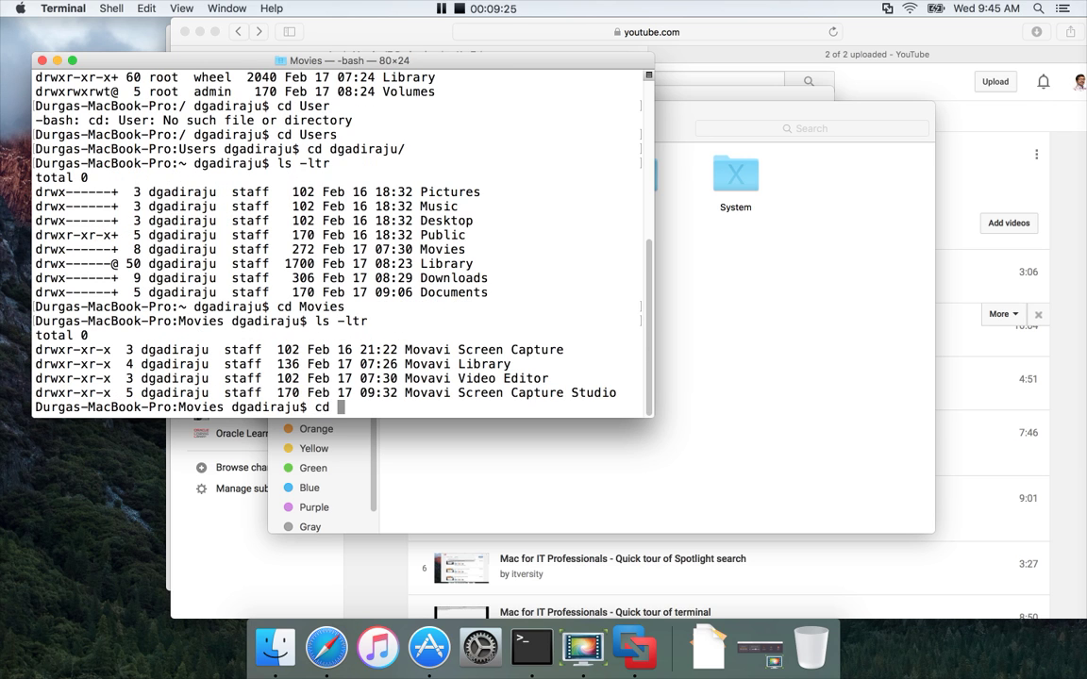
{"action": "type", "text": "S"}
{"action": "key", "text": "Tab"}
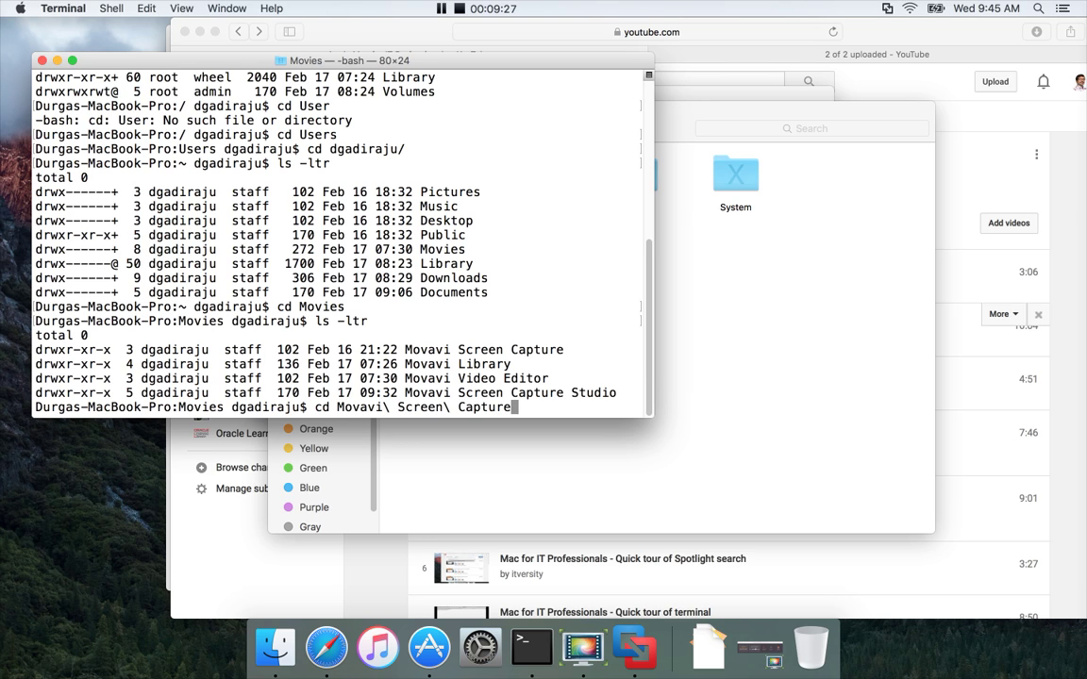
{"action": "type", "text": "\\ S"}
{"action": "key", "text": "Tab"}
{"action": "key", "text": "Return"}
{"action": "type", "text": "ls -ltr"}
{"action": "key", "text": "Return"}
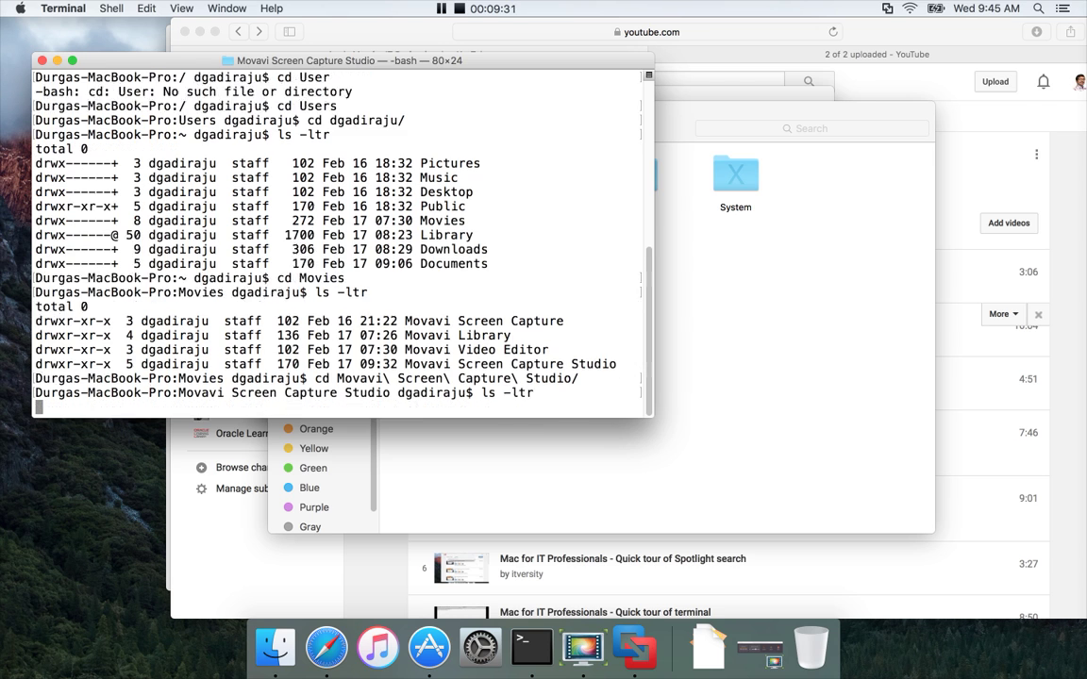
Step: Change to the MacForITPros directory and list its video files with ls -ltr
{"action": "type", "text": "cd Mac"}
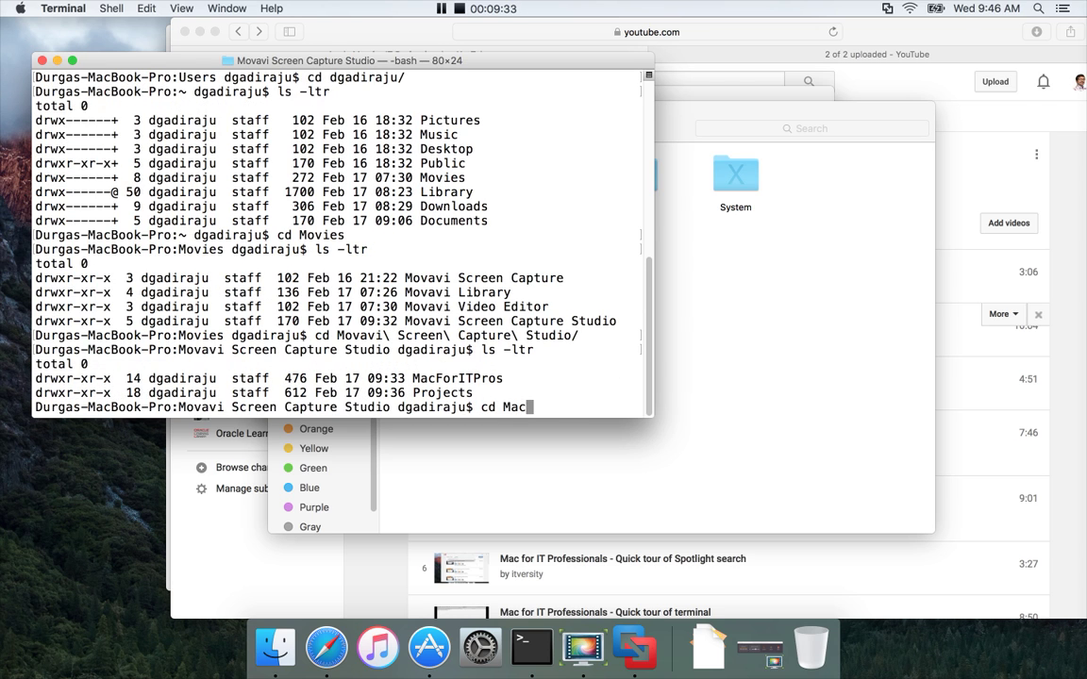
{"action": "key", "text": "Tab"}
{"action": "key", "text": "Return"}
{"action": "type", "text": "ls -ltr"}
{"action": "key", "text": "Return"}
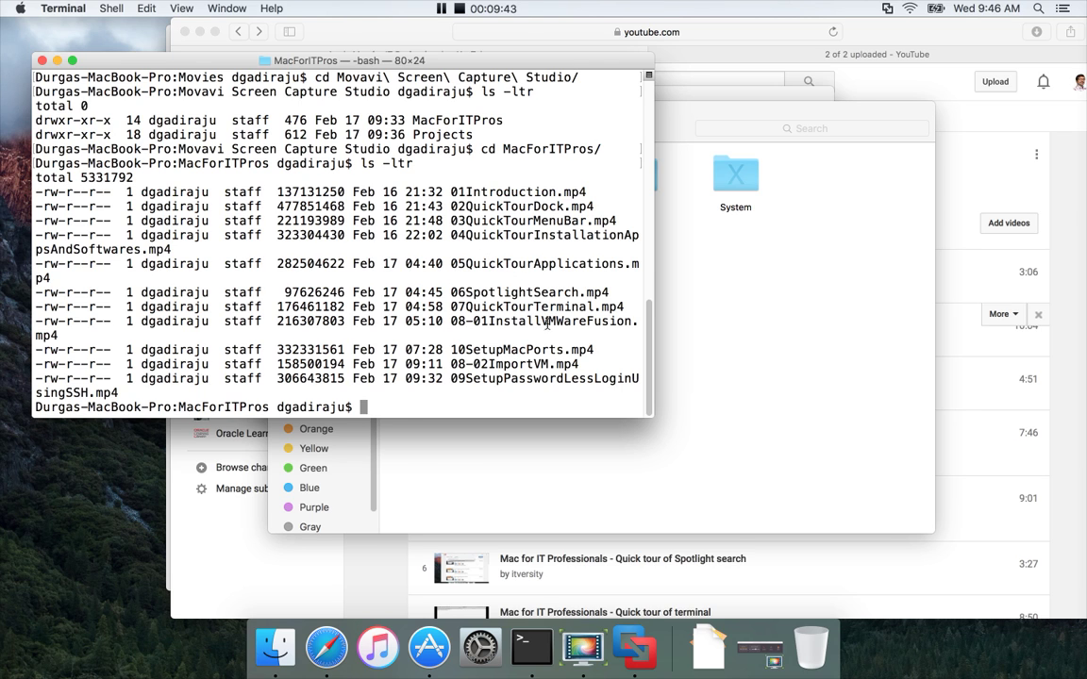
Step: Switch back to the Finder and open the Users folder from the root folder
{"action": "left_click", "coordinate": [431, 447]}
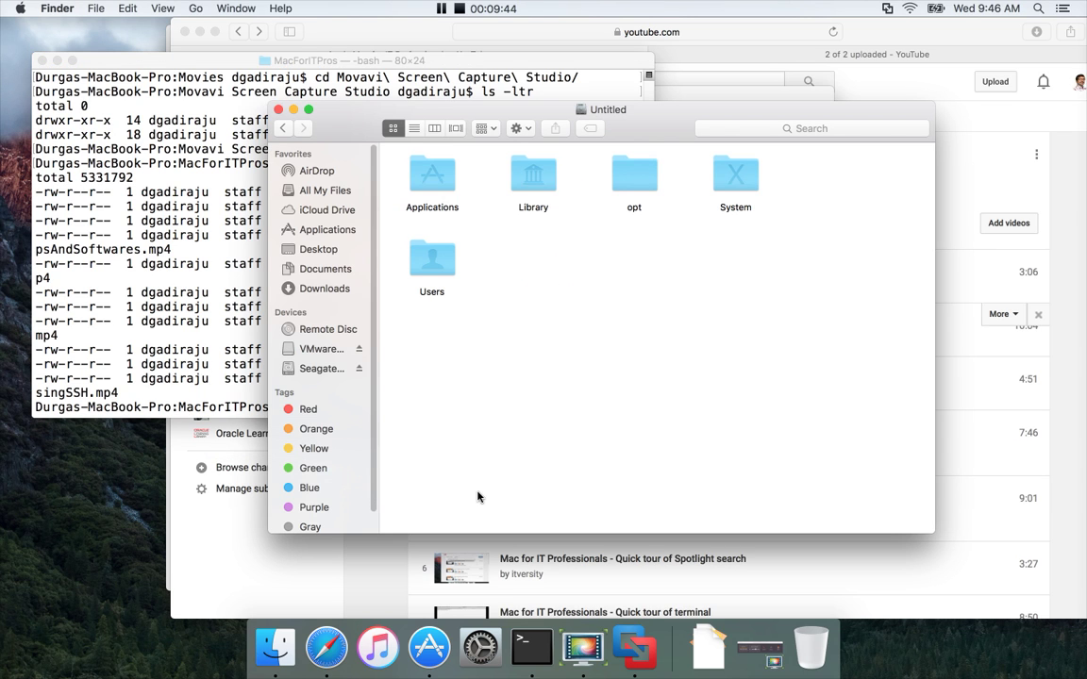
{"action": "left_click", "coordinate": [422, 268]}
{"action": "double_click", "coordinate": [423, 268]}
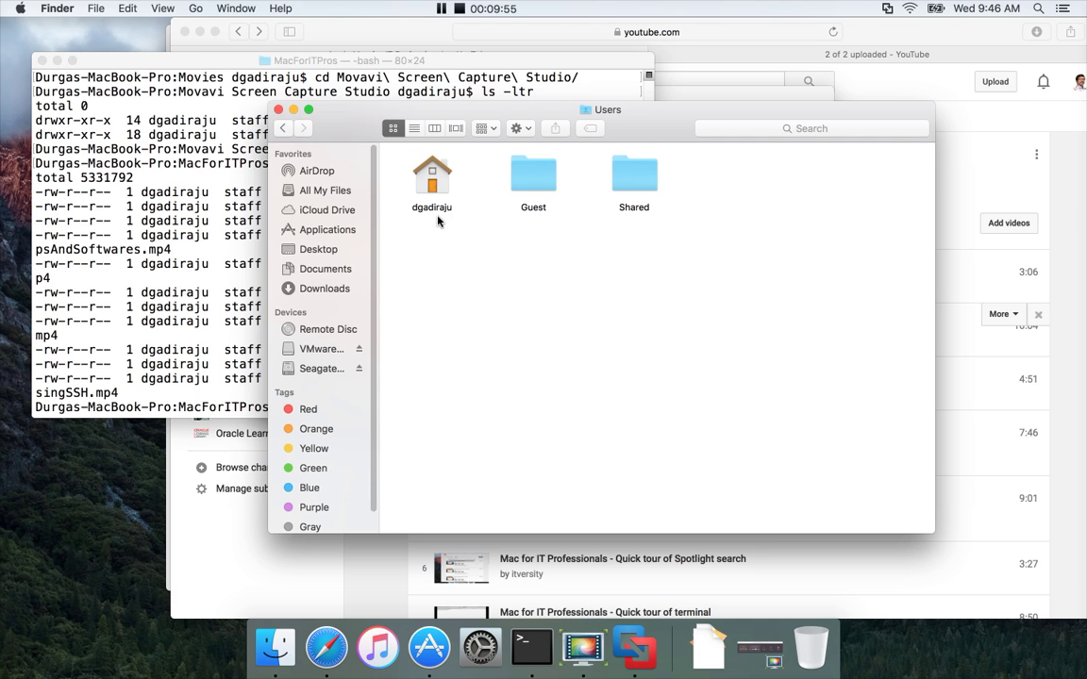
Step: Add the home folder to the Favorites between Documents and Downloads, and view its contents from there before closing that Finder window
{"action": "left_click_drag", "start_coordinate": [432, 177], "coordinate": [317, 288]}
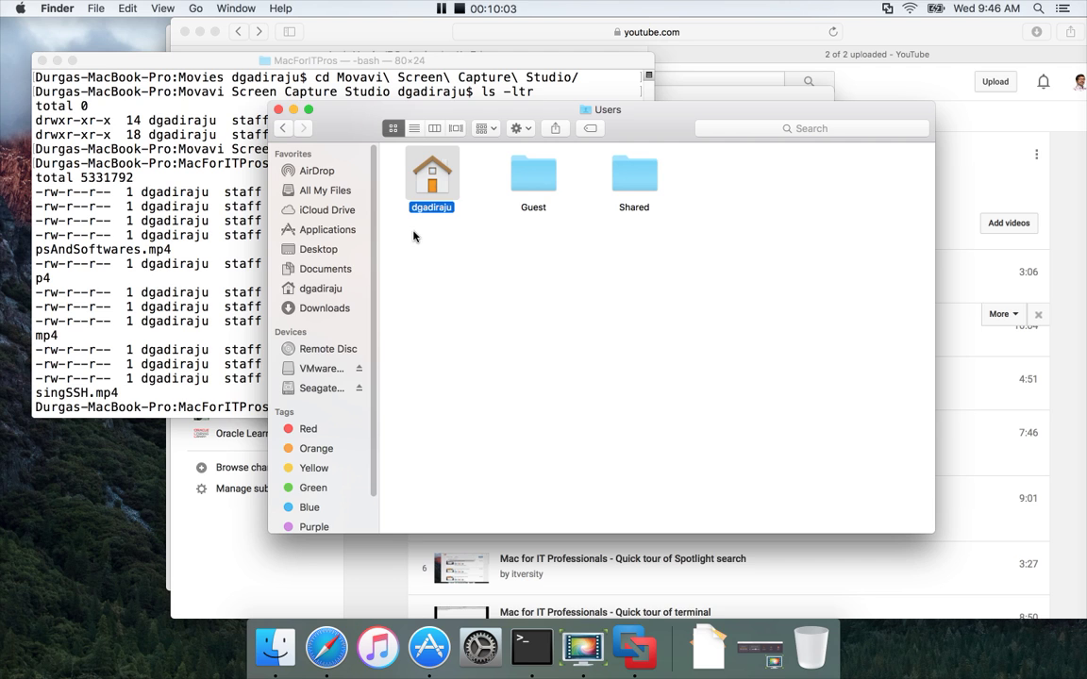
{"action": "left_click", "coordinate": [318, 289]}
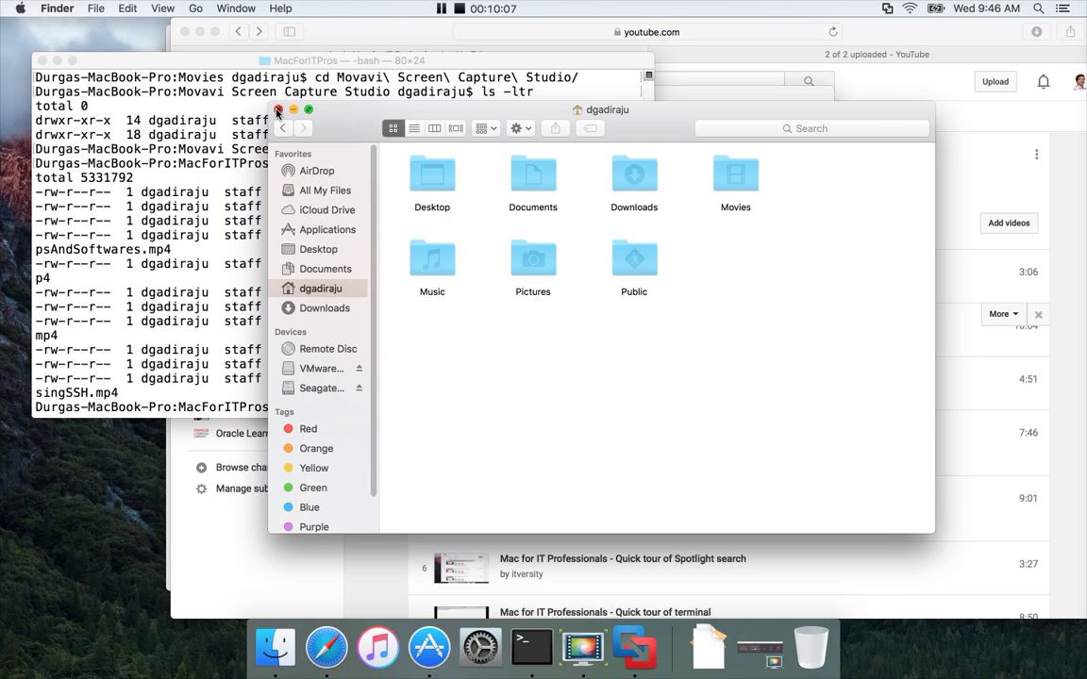
{"action": "left_click", "coordinate": [279, 110]}
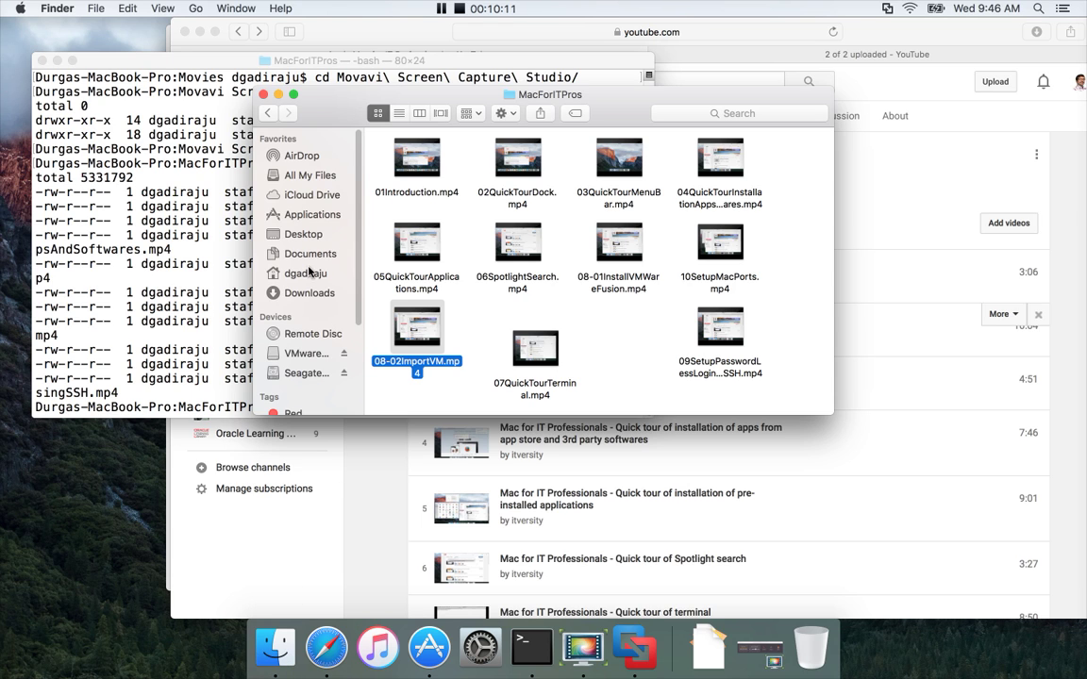
{"action": "left_click", "coordinate": [194, 7]}
{"action": "left_click", "coordinate": [243, 286]}
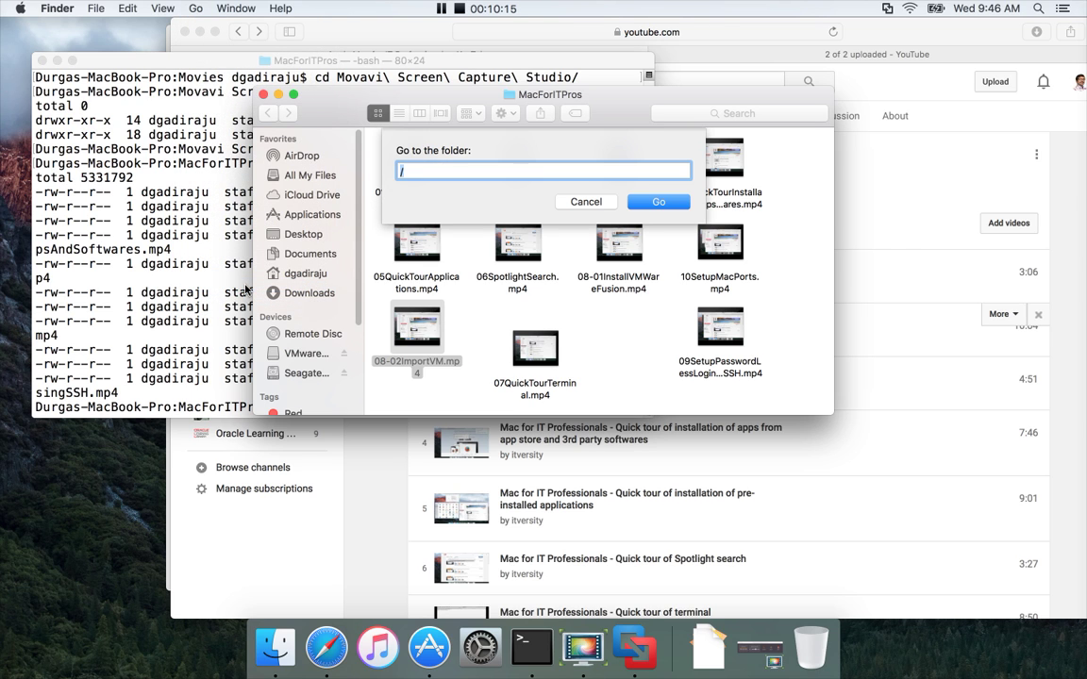
{"action": "left_click", "coordinate": [585, 204]}
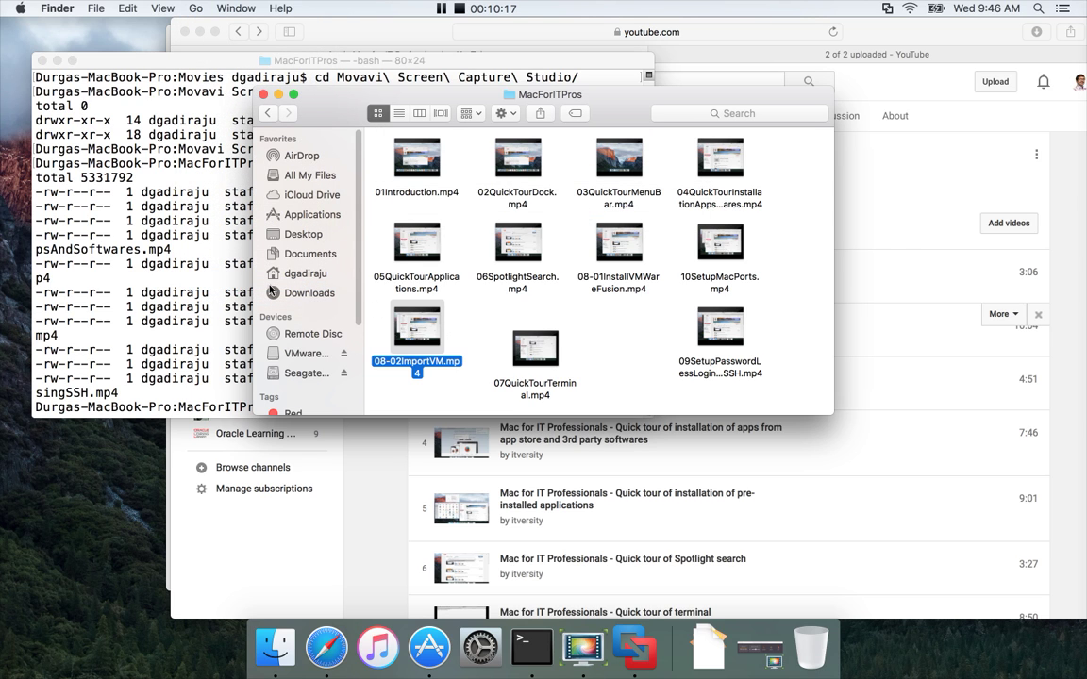
Step: Show the home folder from the Favorites in list view, sorted by Date Modified with the newest first
{"action": "left_click", "coordinate": [302, 275]}
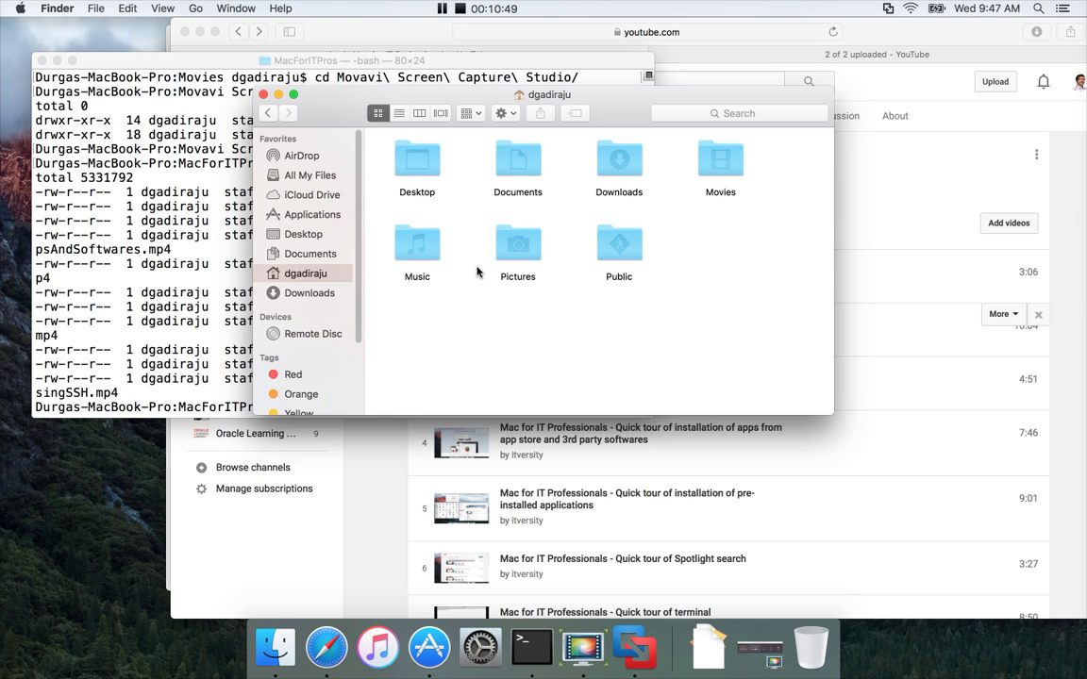
{"action": "left_click", "coordinate": [398, 113]}
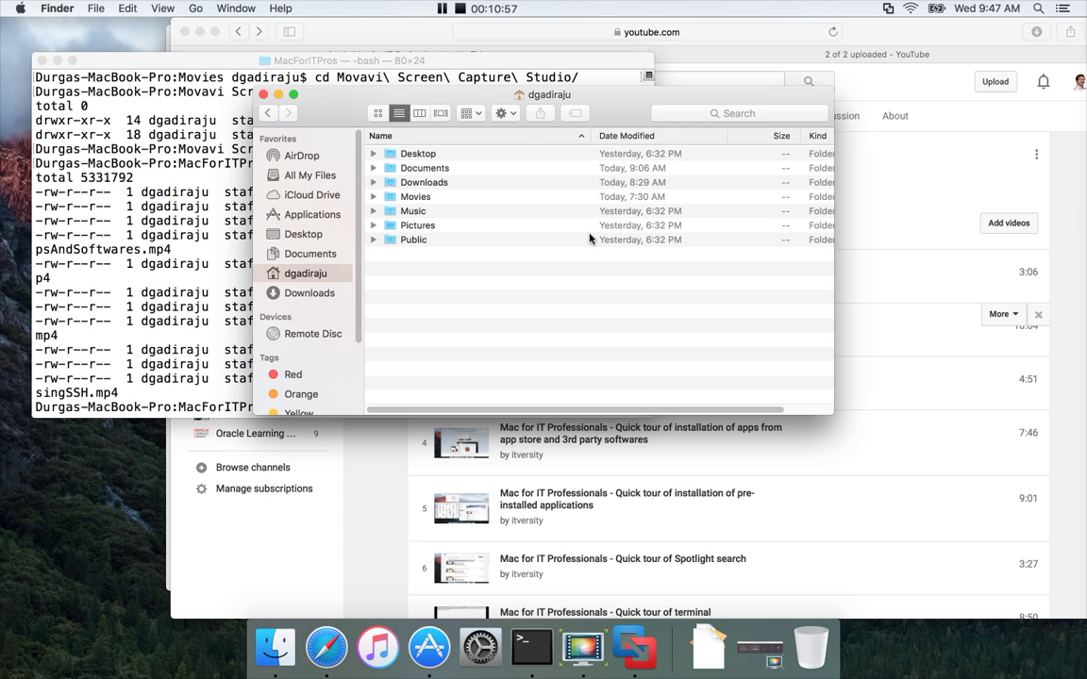
{"action": "left_click", "coordinate": [468, 137]}
{"action": "left_click", "coordinate": [602, 137]}
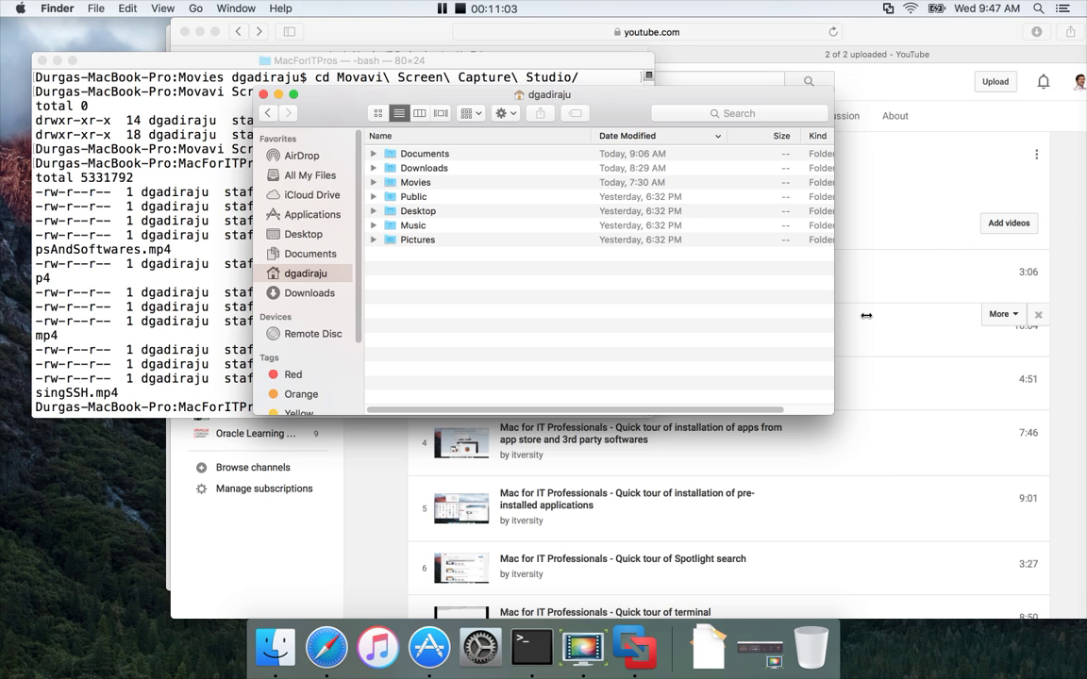
Step: Widen the Finder window to fit the Kind column, and examine the available list columns without changing them
{"action": "left_click_drag", "start_coordinate": [835, 308], "coordinate": [943, 307]}
{"action": "right_click", "coordinate": [918, 140]}
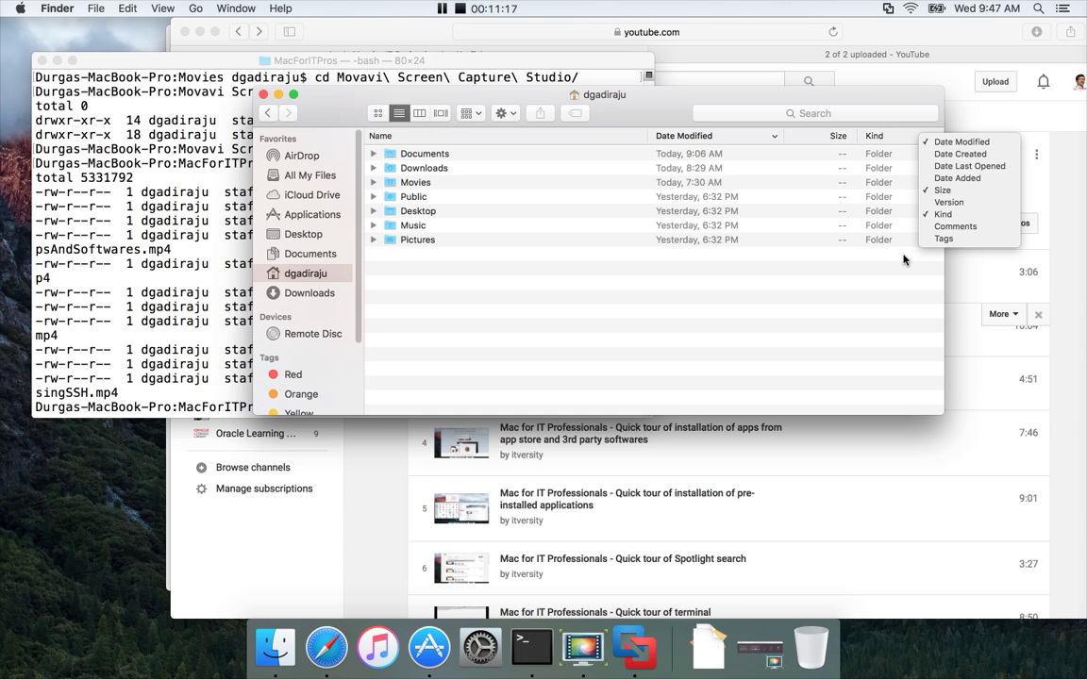
{"action": "left_click", "coordinate": [662, 331]}
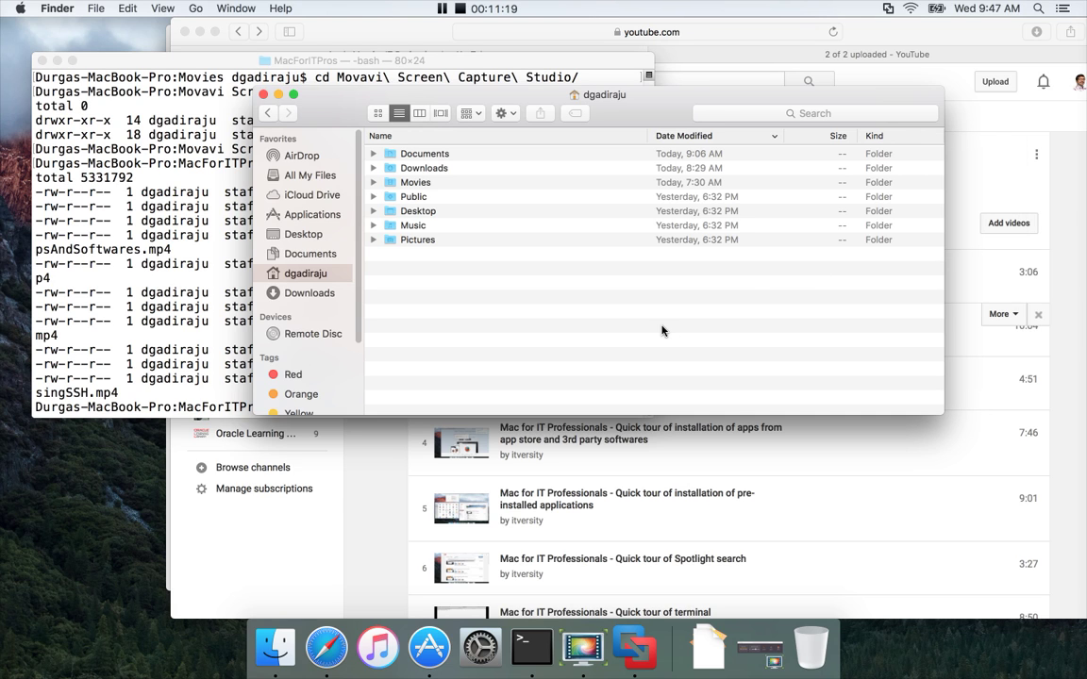